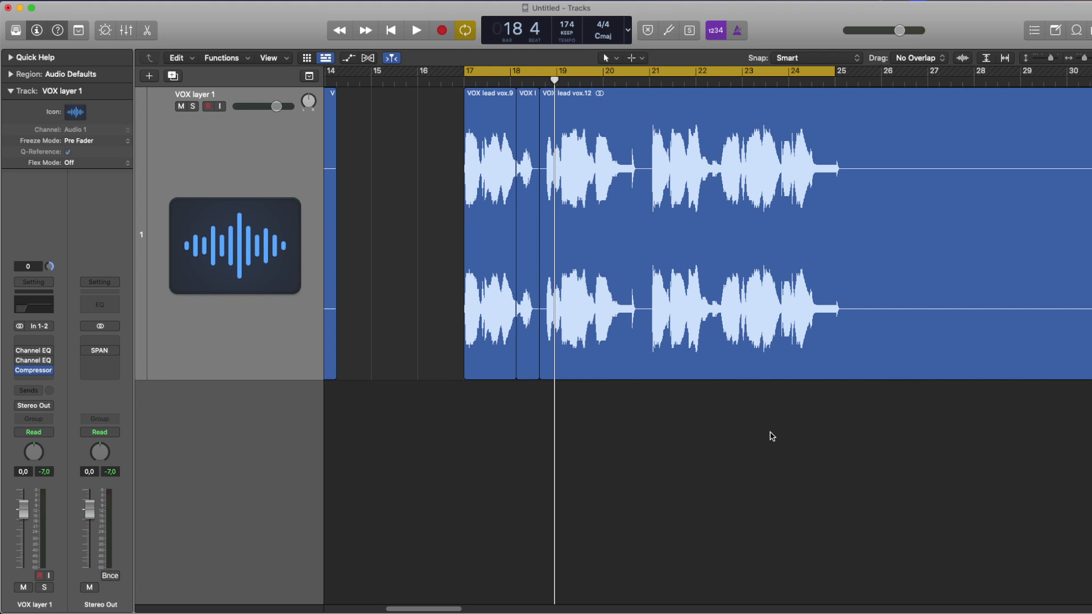
Play back the vocal regions from bar 17 on VOX layer 1 and bypass the track's Compressor to compare the sound.
drag(768, 433, 458, 331)
click(512, 432)
drag(654, 435, 493, 353)
click(531, 391)
key(space)
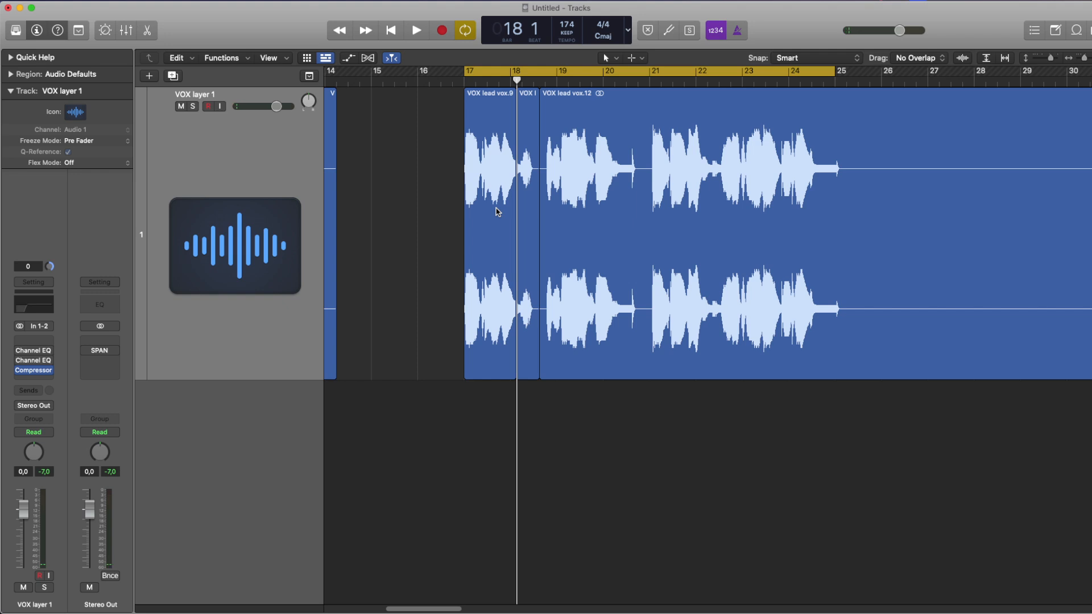
key(space)
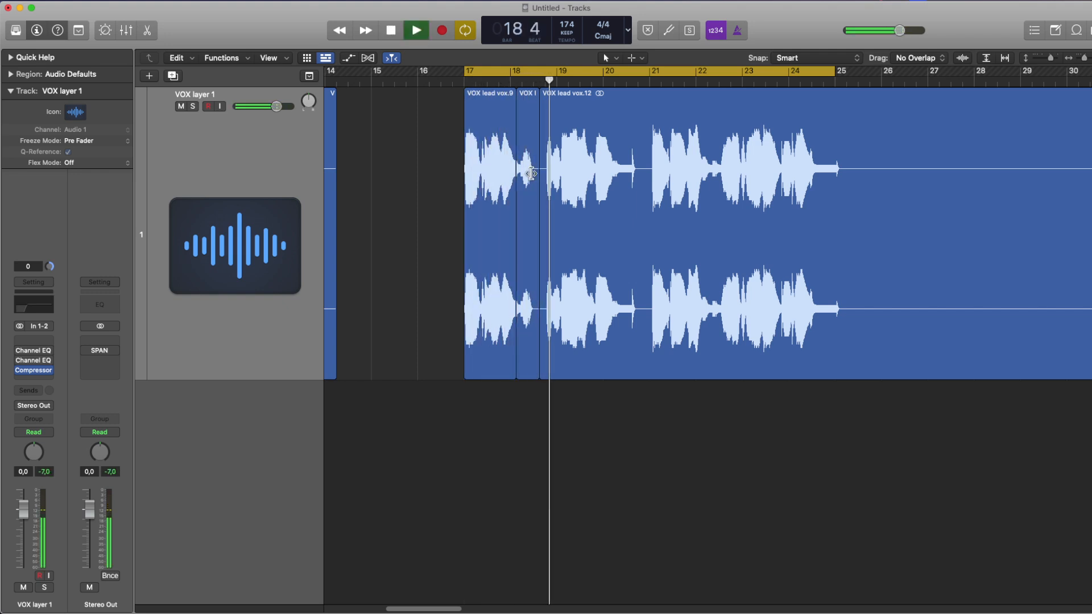
mouse_move(23, 372)
key(space)
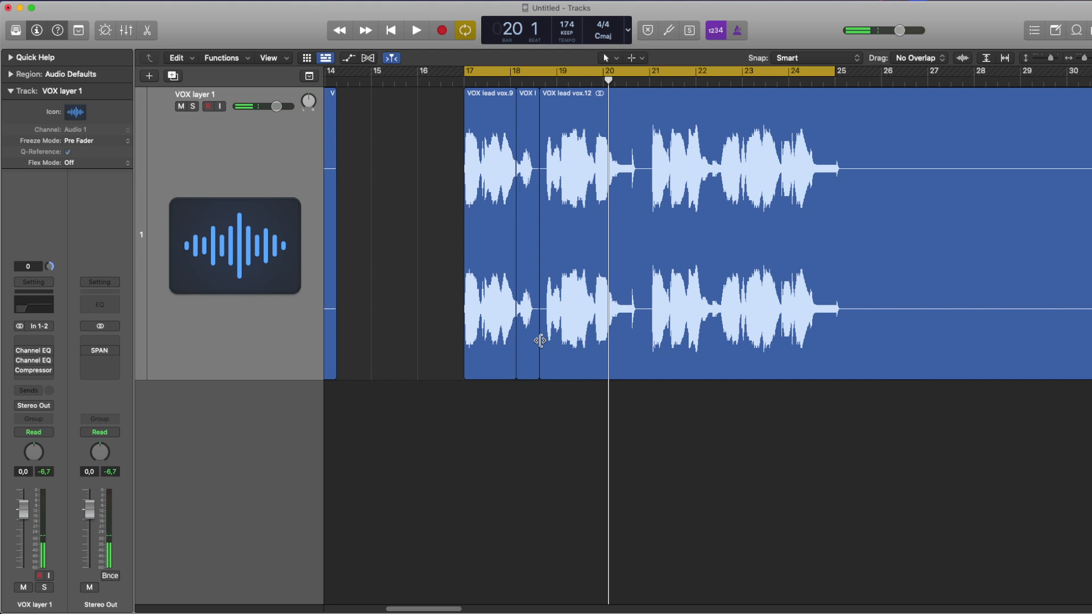
drag(571, 452, 482, 334)
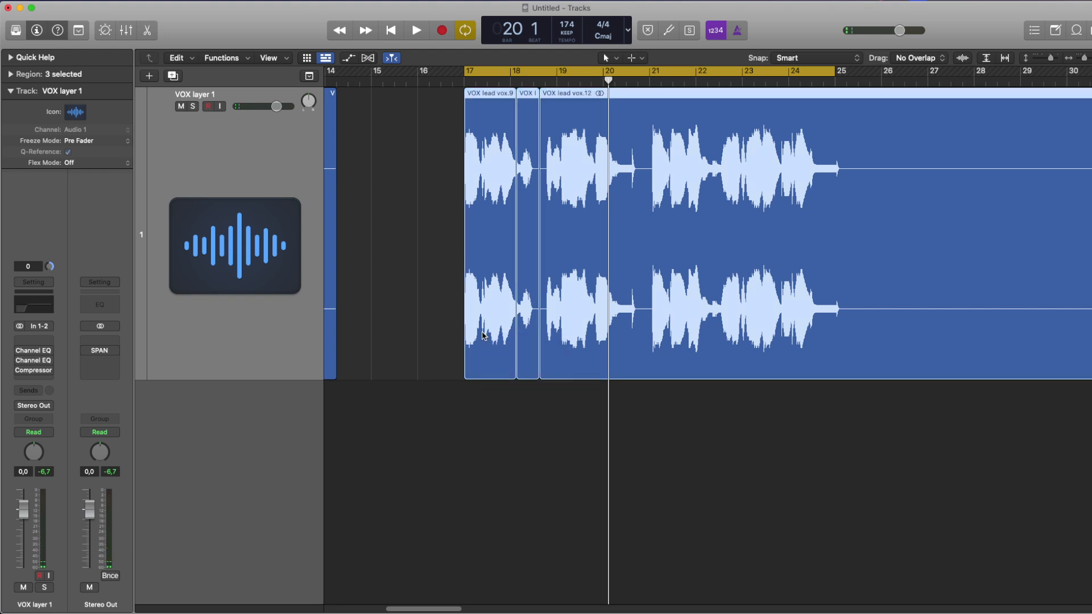
click(541, 471)
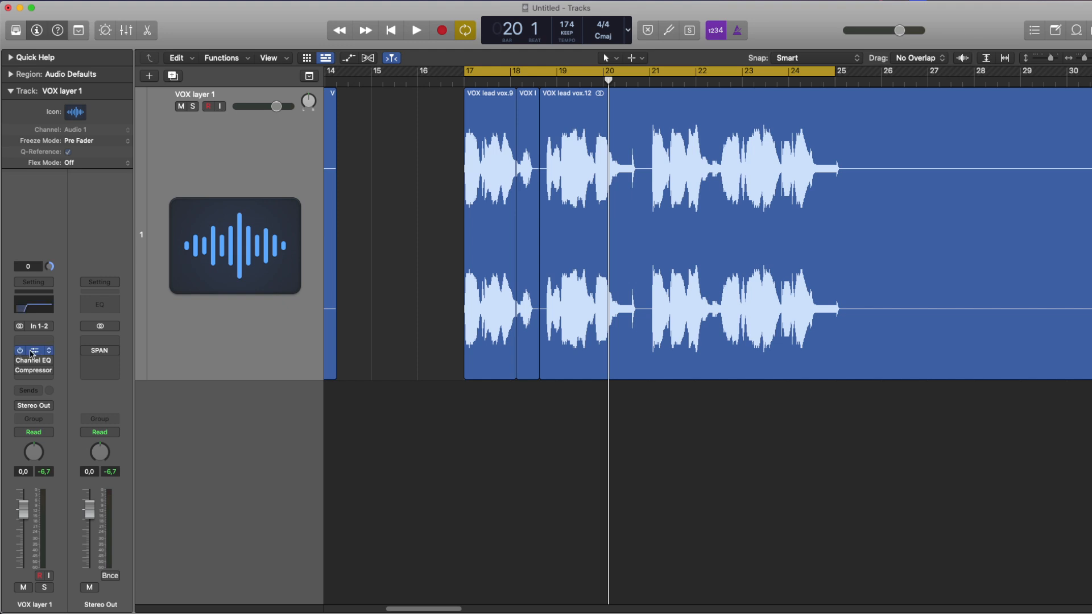
Enable SPAN on the Stereo Out and leave the first Channel EQ on VOX layer 1 bypassed.
click(32, 352)
click(86, 353)
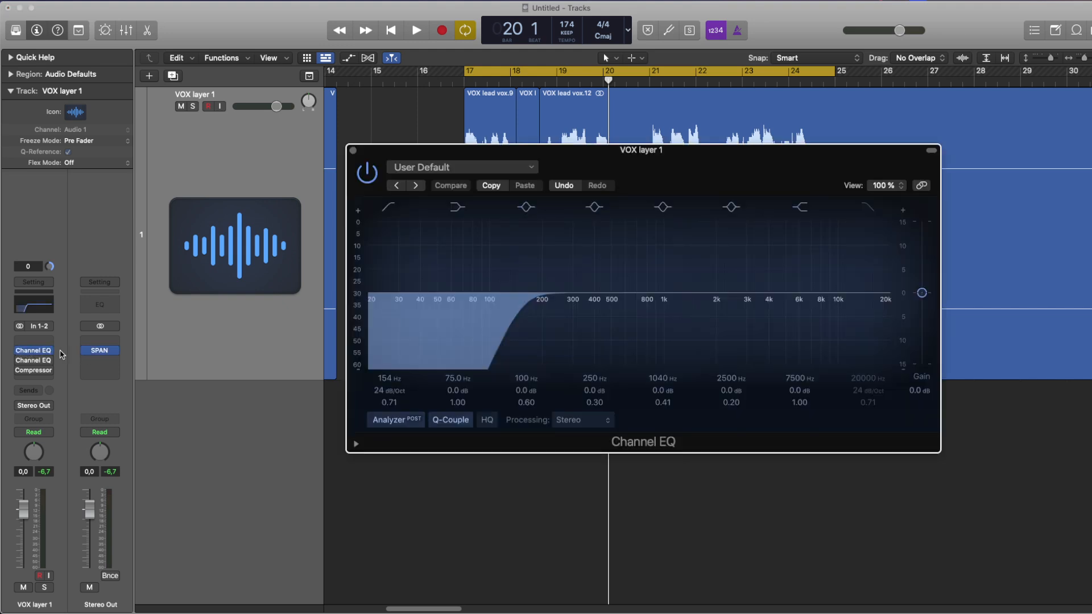
click(18, 351)
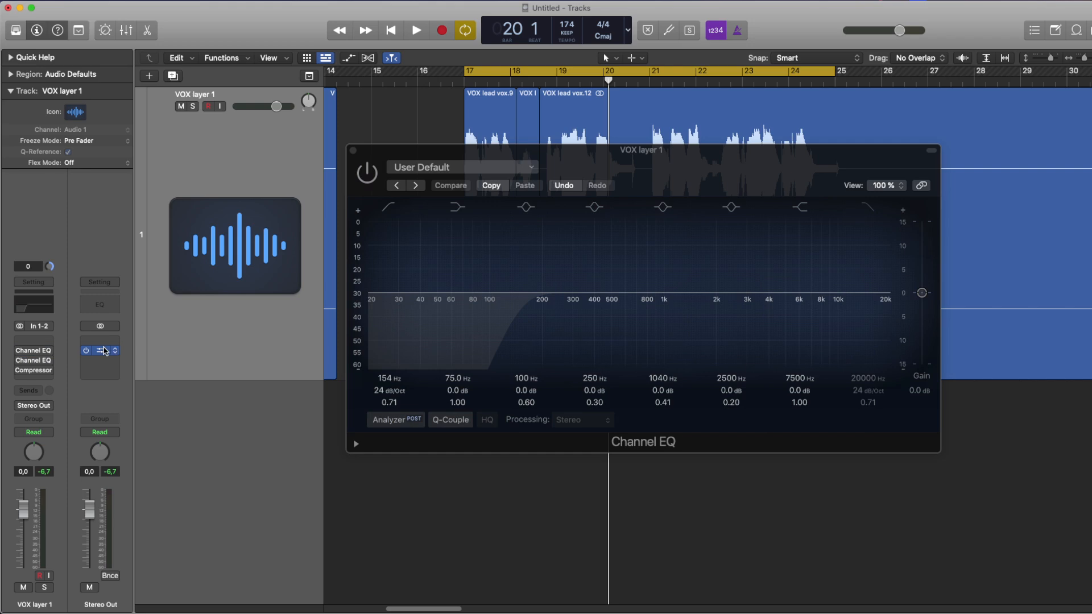
Open SPAN on the Stereo Out and play the vocal repeatedly to examine the low end of its unfiltered spectrum.
click(104, 351)
key(space)
drag(584, 163, 537, 146)
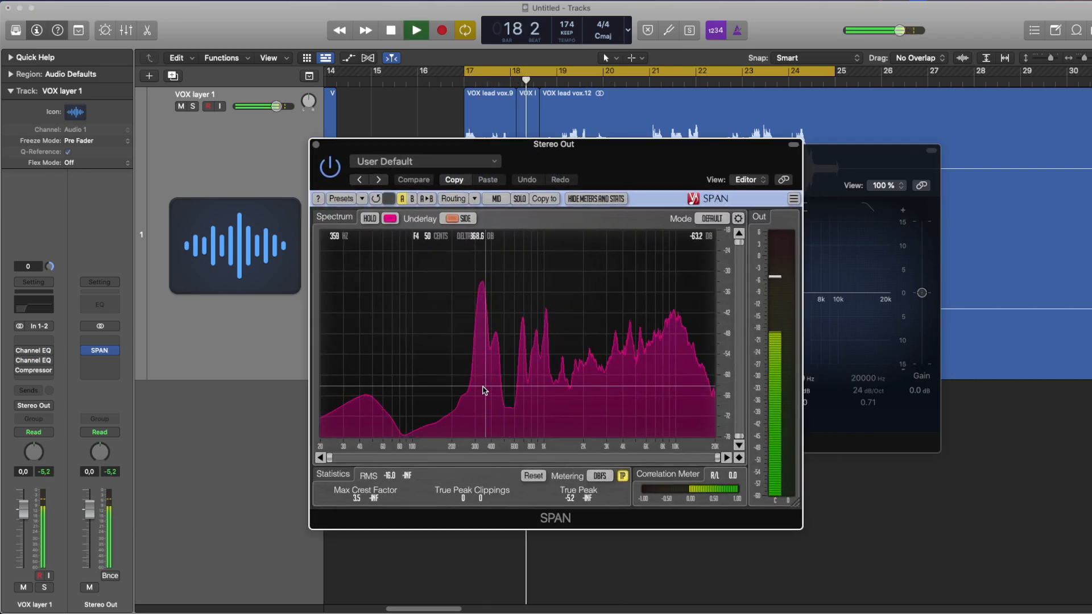
key(space)
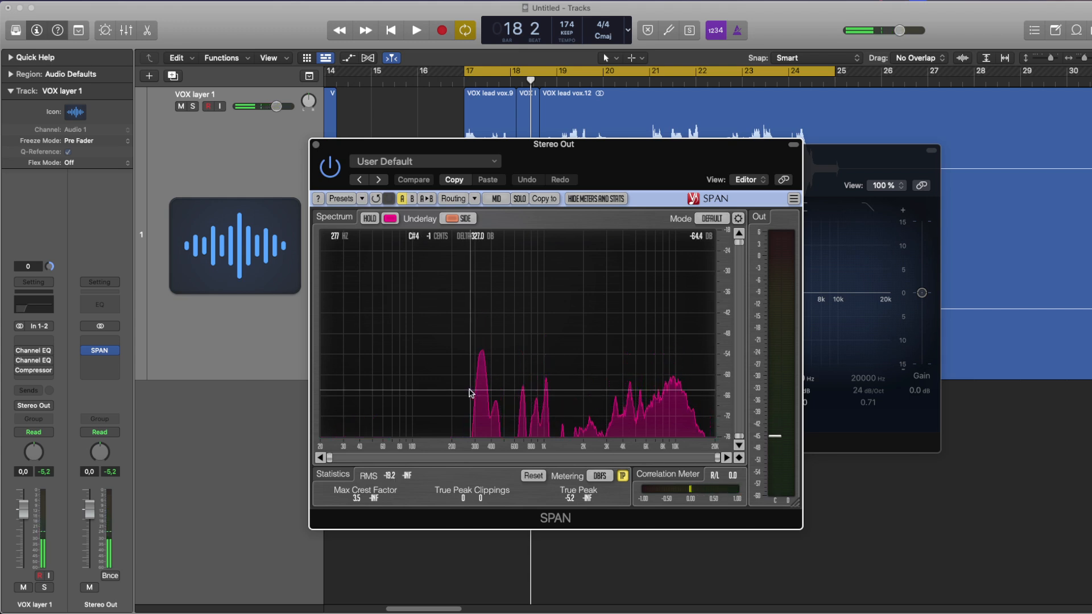
key(space)
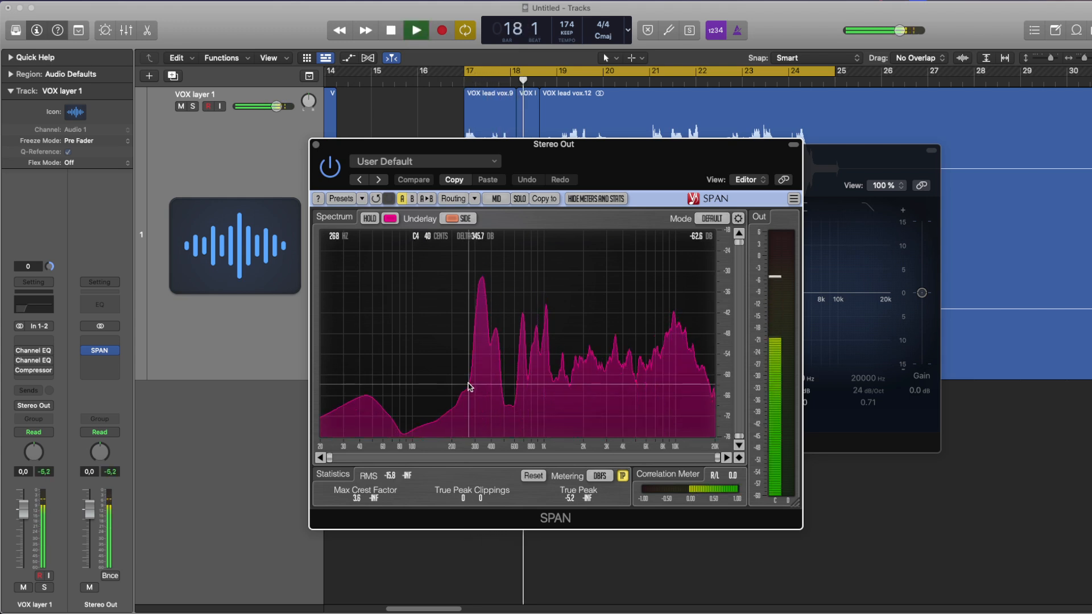
key(space)
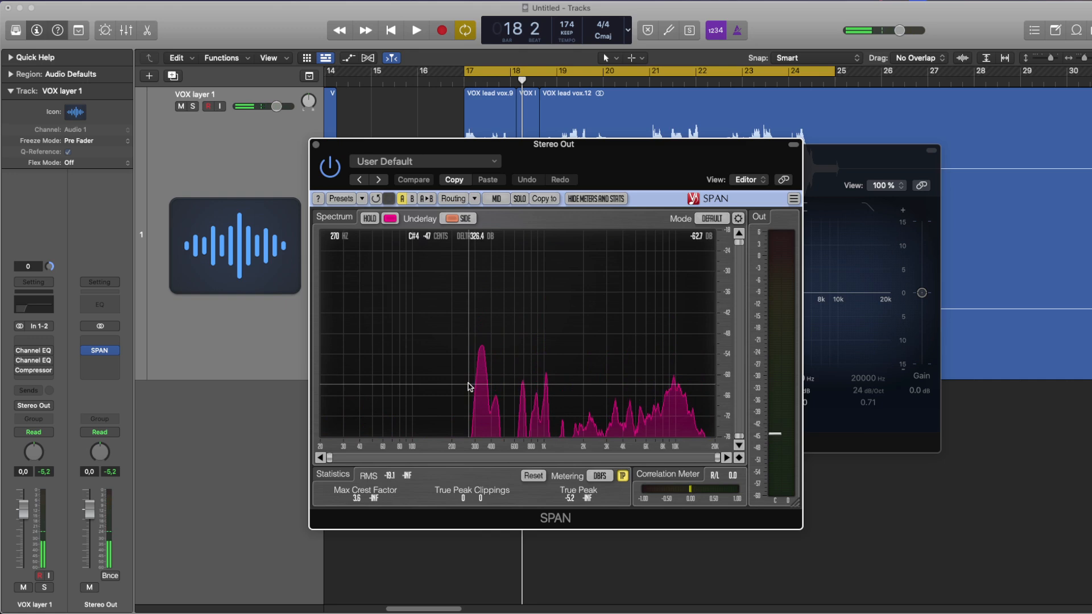
key(space)
key(space)
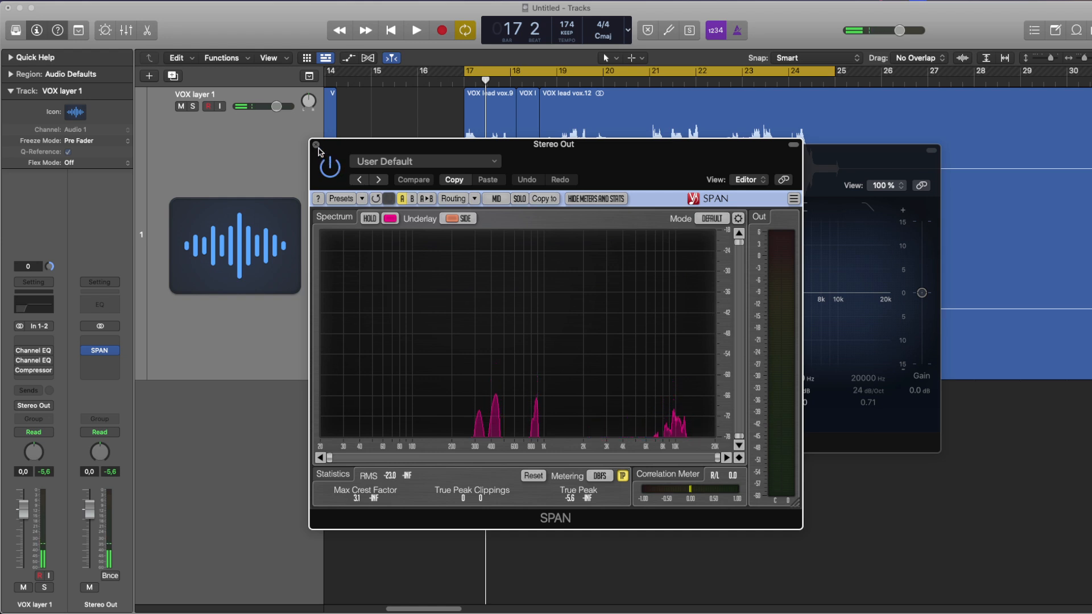
Re-enable and open the first Channel EQ on VOX layer 1, placing its window over the analyzer.
click(159, 295)
click(23, 353)
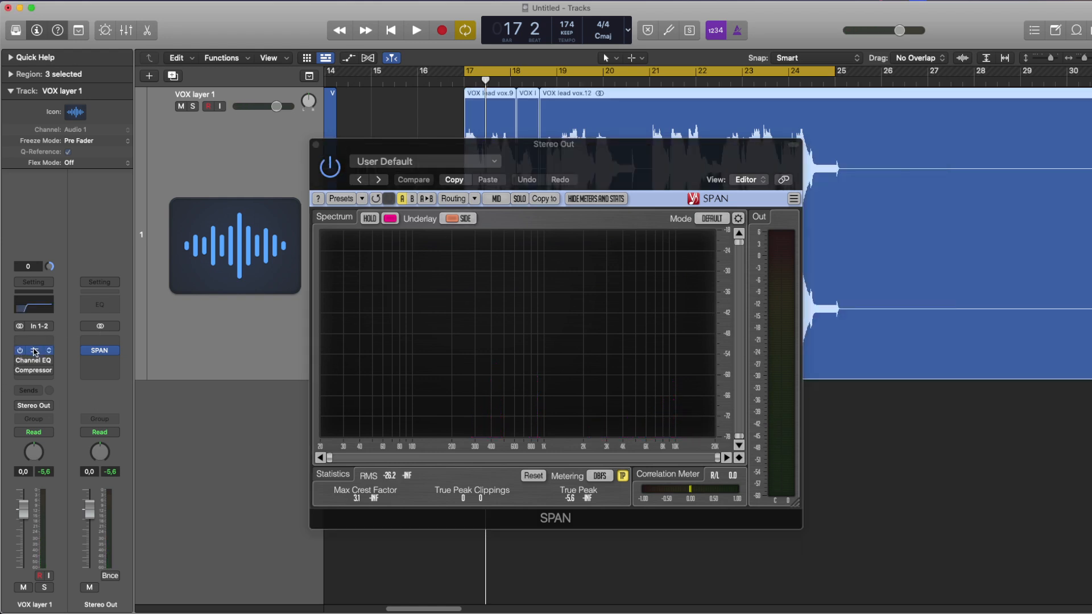
click(35, 351)
key(space)
drag(593, 149, 520, 146)
Raise the first Channel EQ's low-cut frequency to 192 Hz while playing the vocal, and close the plug-in.
key(space)
mouse_move(454, 326)
mouse_down()
mouse_move(417, 326)
mouse_move(484, 328)
mouse_move(475, 318)
mouse_up()
key(space)
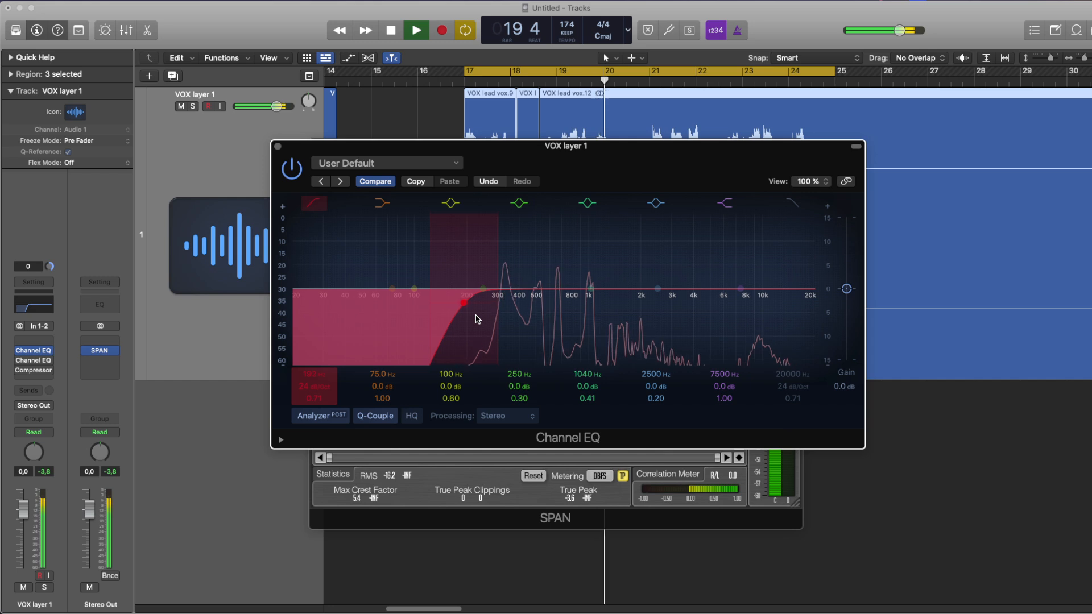
key(space)
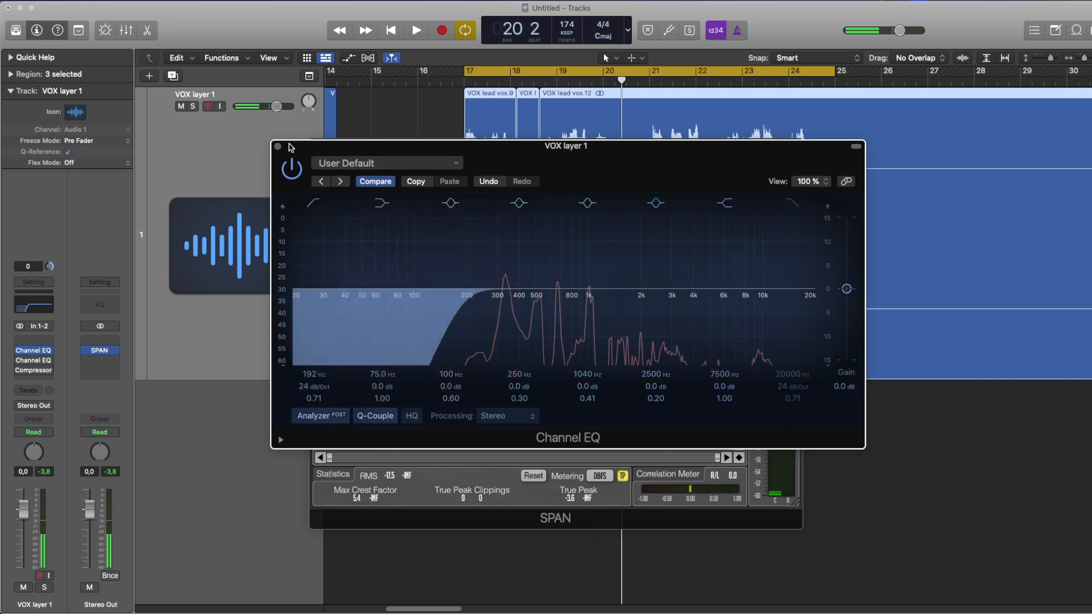
click(278, 146)
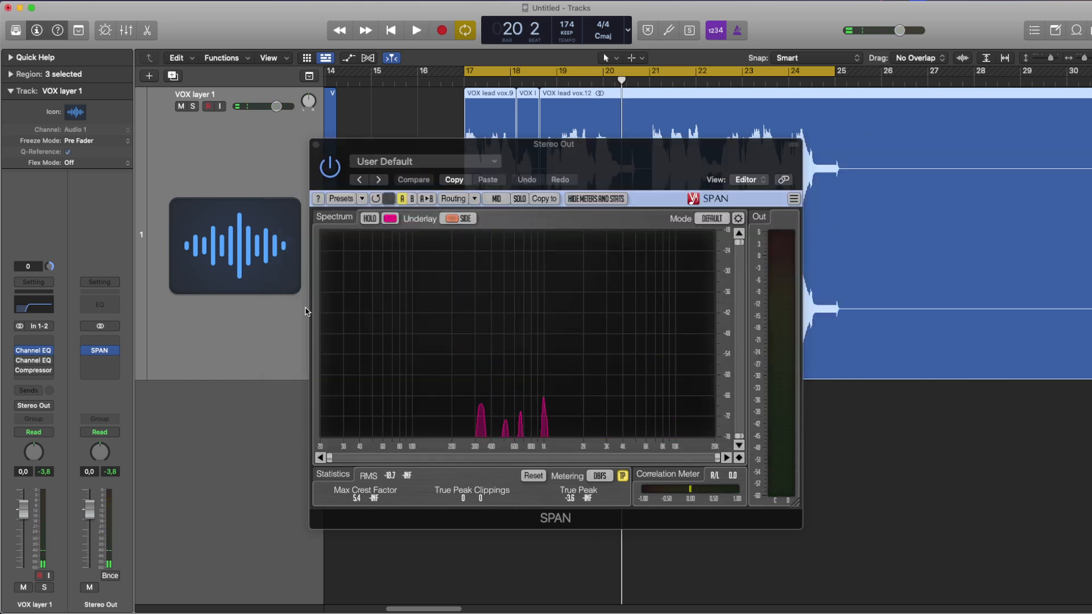
Play the vocal repeatedly with SPAN in view to examine the filtered spectrum's mid and high frequencies.
drag(550, 151, 511, 132)
key(space)
key(space)
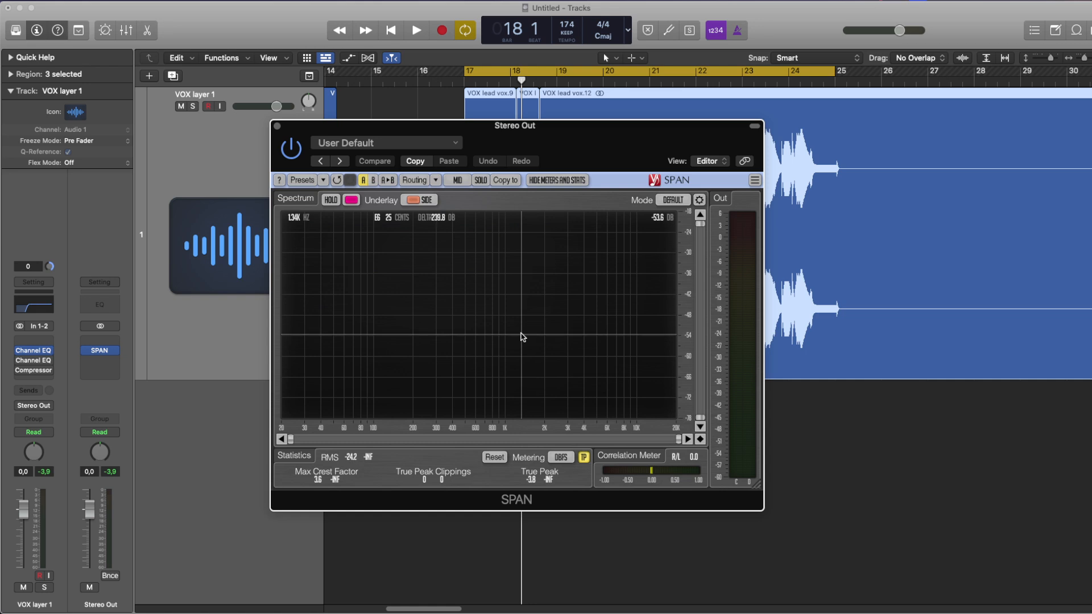
key(space)
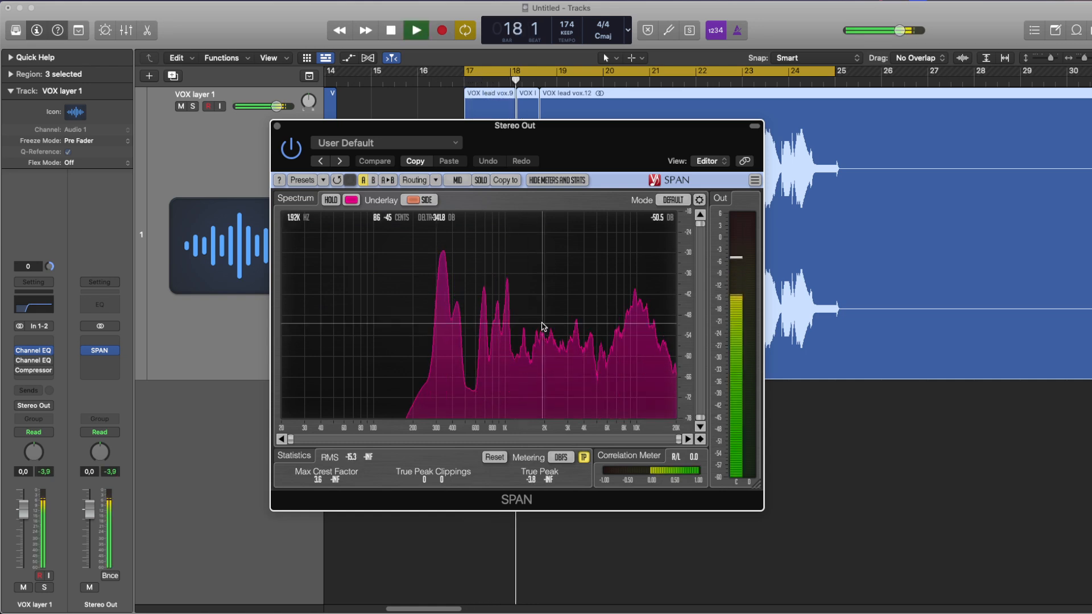
key(space)
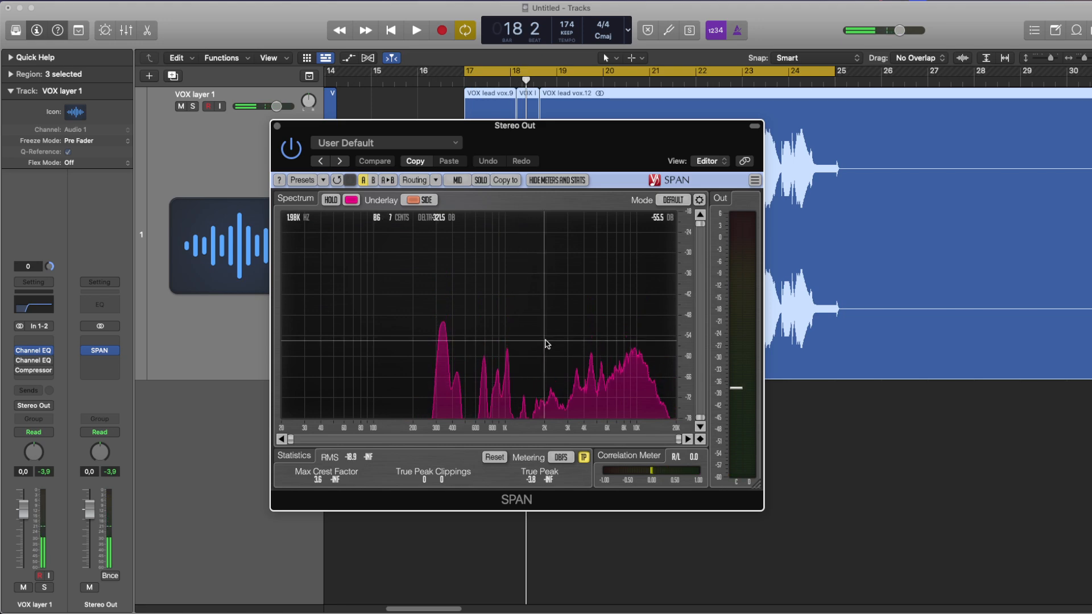
key(space)
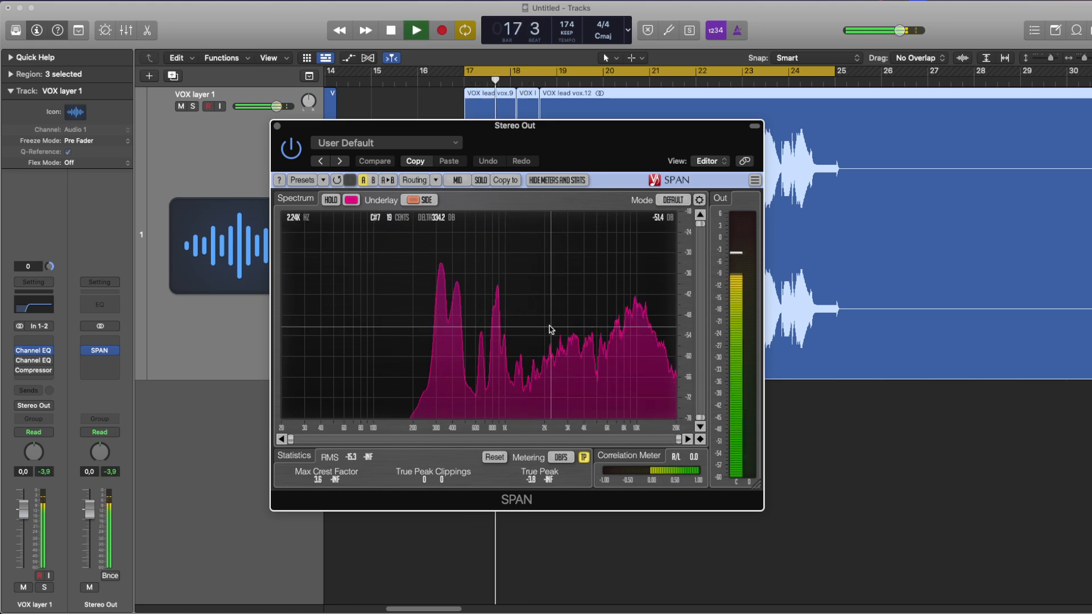
key(space)
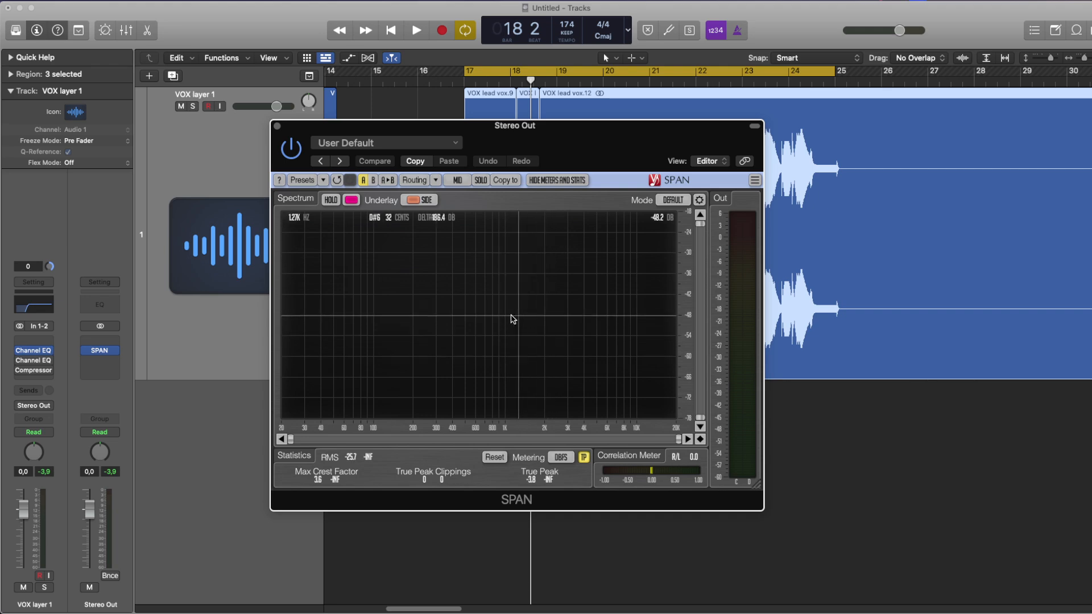
key(space)
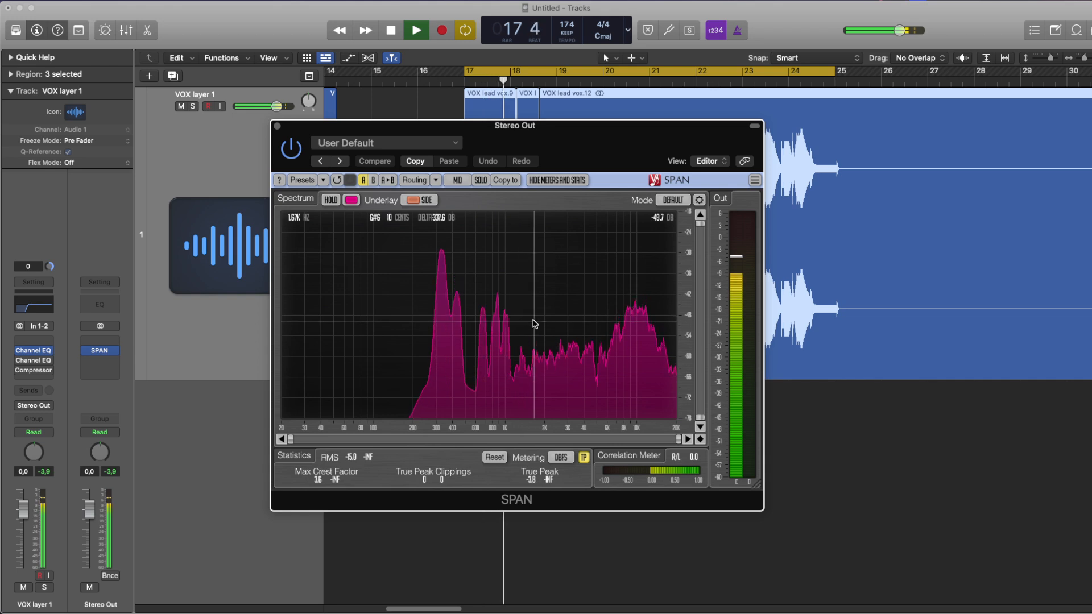
key(space)
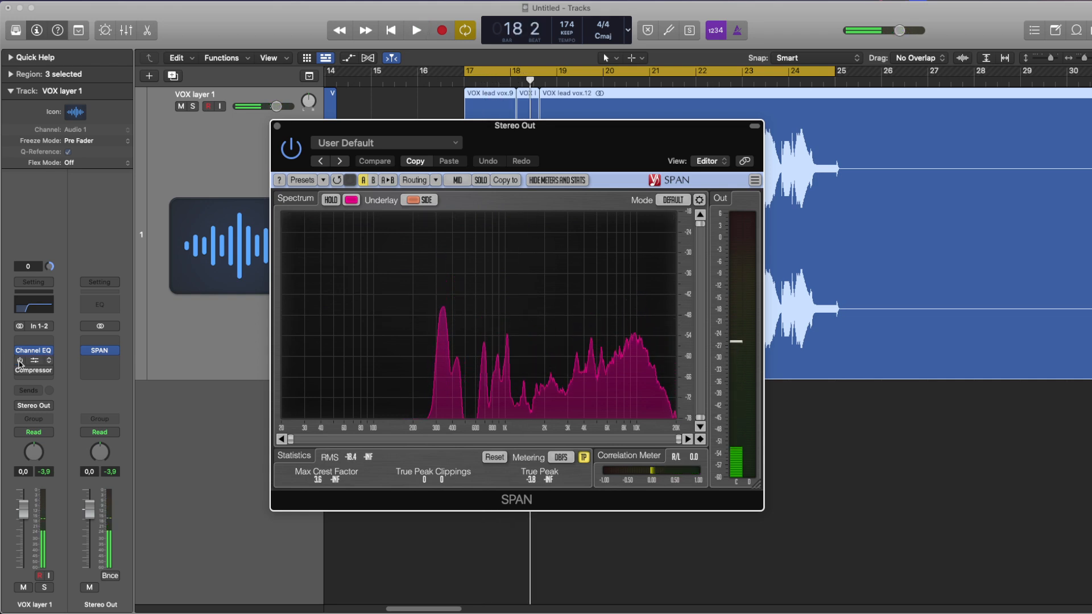
Enable and open the second Channel EQ on VOX layer 1 and set its fifth band to a +1.8 dB boost at 2480 Hz.
click(23, 361)
drag(470, 144, 302, 149)
drag(530, 241, 463, 238)
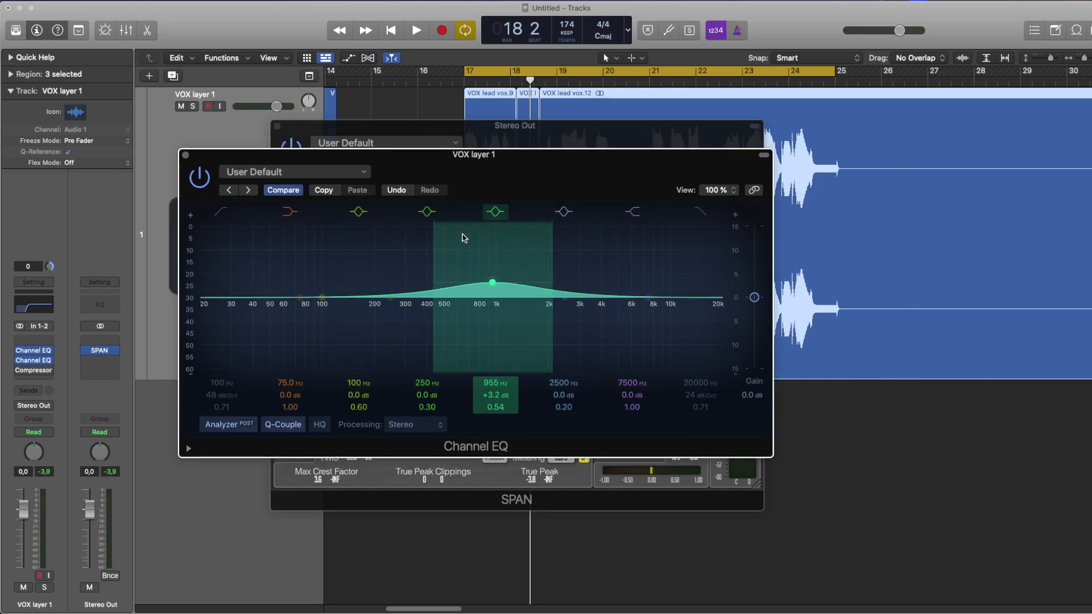
drag(455, 336, 537, 336)
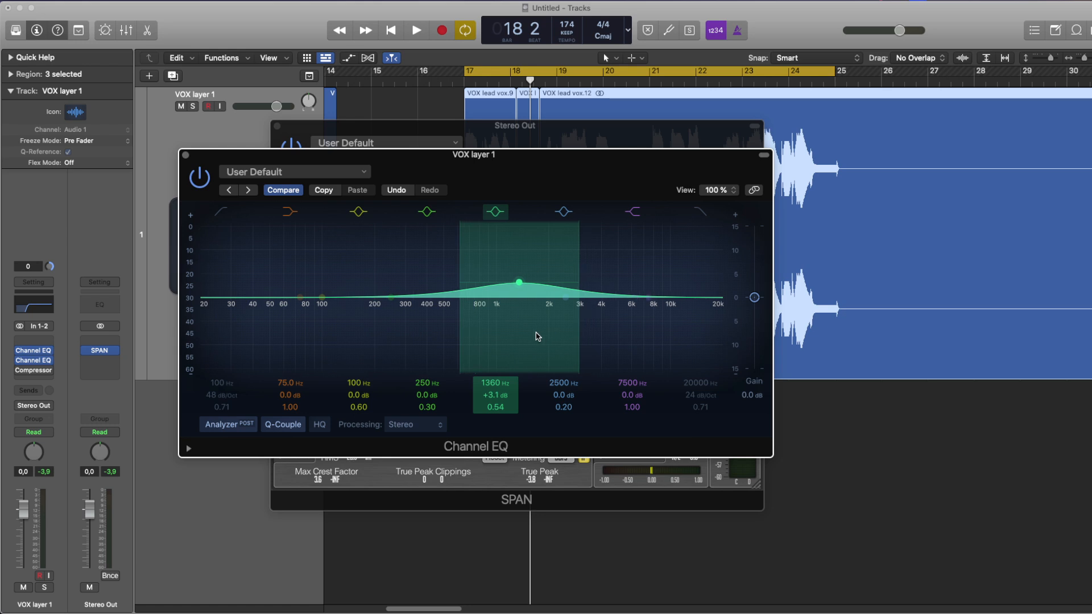
drag(539, 272, 588, 281)
Fine-tune the second Channel EQ's fifth band to +1.9 dB at 2440 Hz while playing the vocal.
key(space)
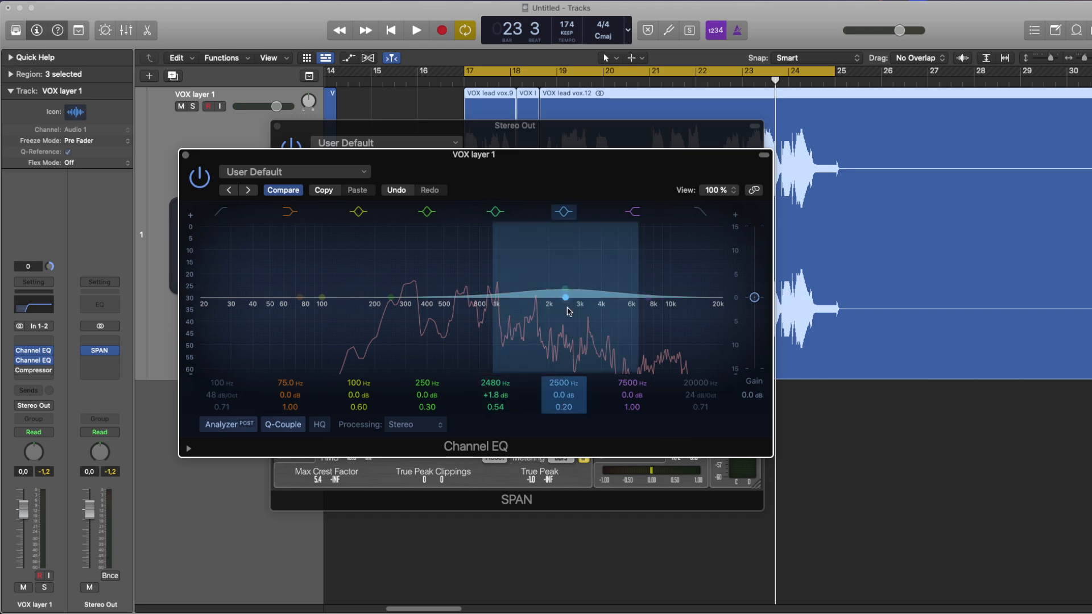
key(space)
drag(574, 282, 573, 283)
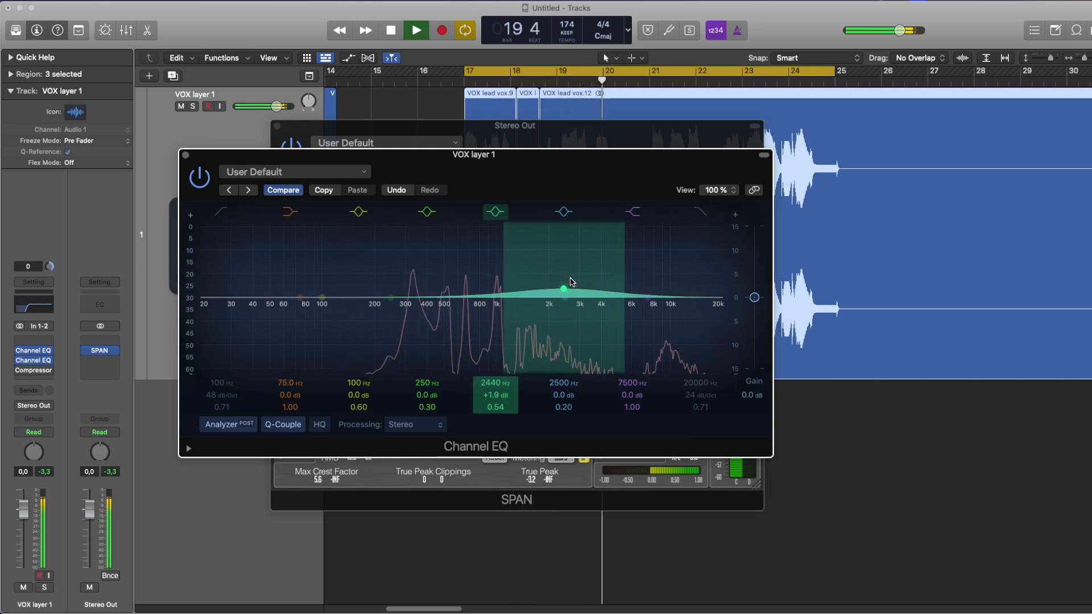
Toggle the second Channel EQ's bypass during playback to compare the vocal with and without the boost.
click(201, 180)
key(space)
key(space)
key(space)
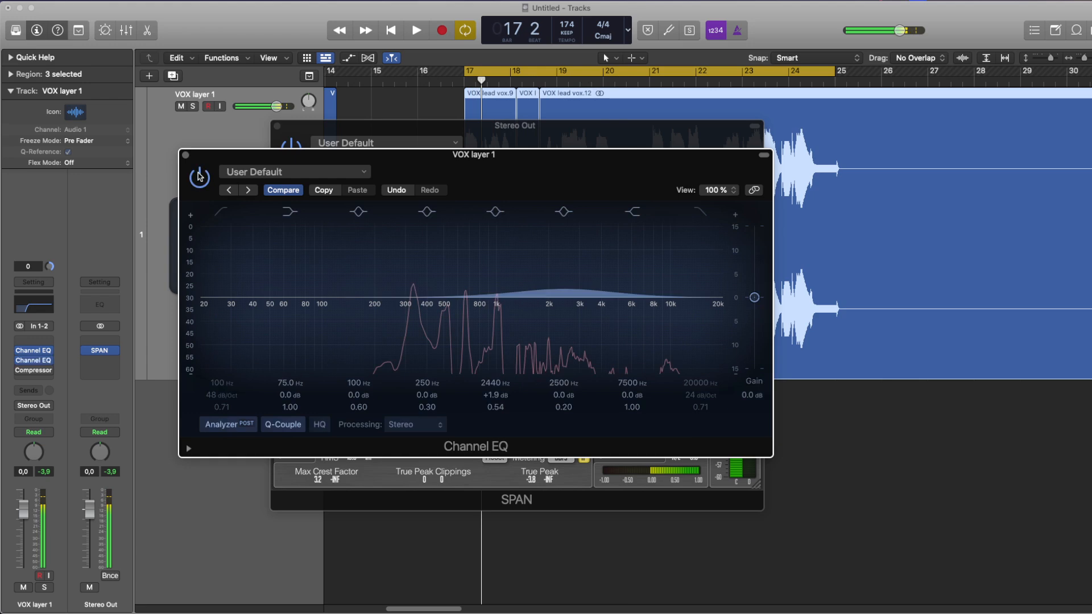
Close the second Channel EQ, play the vocal to check its spectrum in SPAN, and close the analyzer.
click(185, 155)
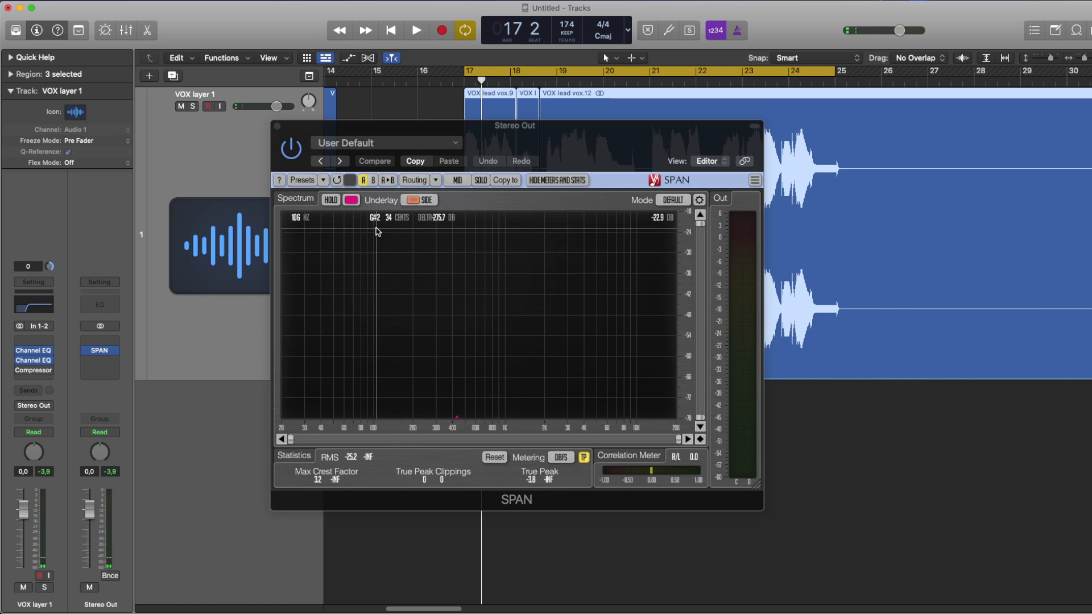
key(space)
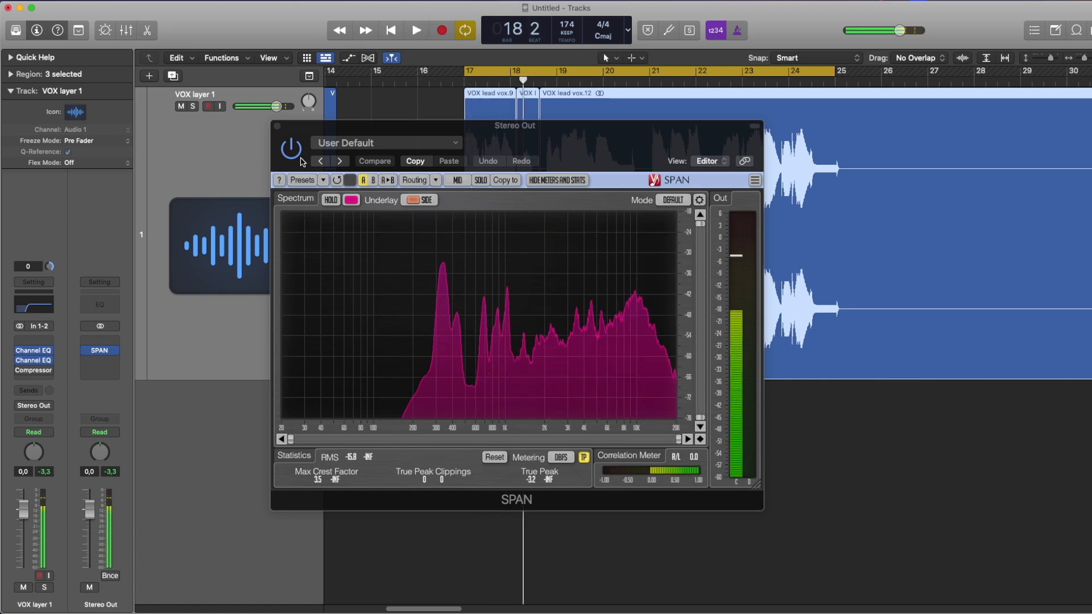
click(277, 127)
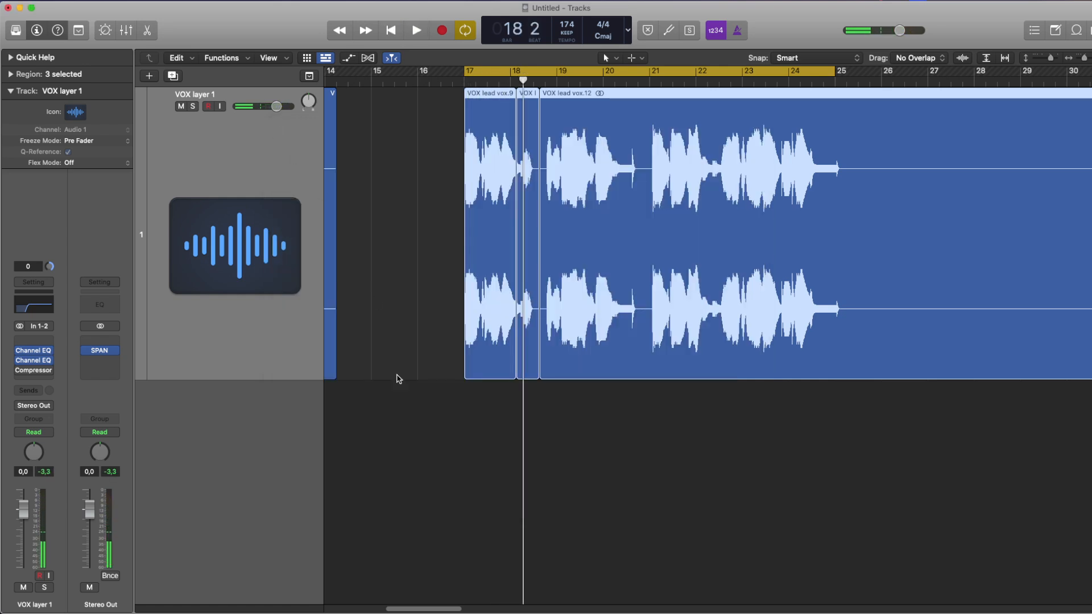
right_click(411, 469)
click(454, 410)
drag(459, 406, 529, 341)
click(562, 415)
drag(545, 408, 487, 362)
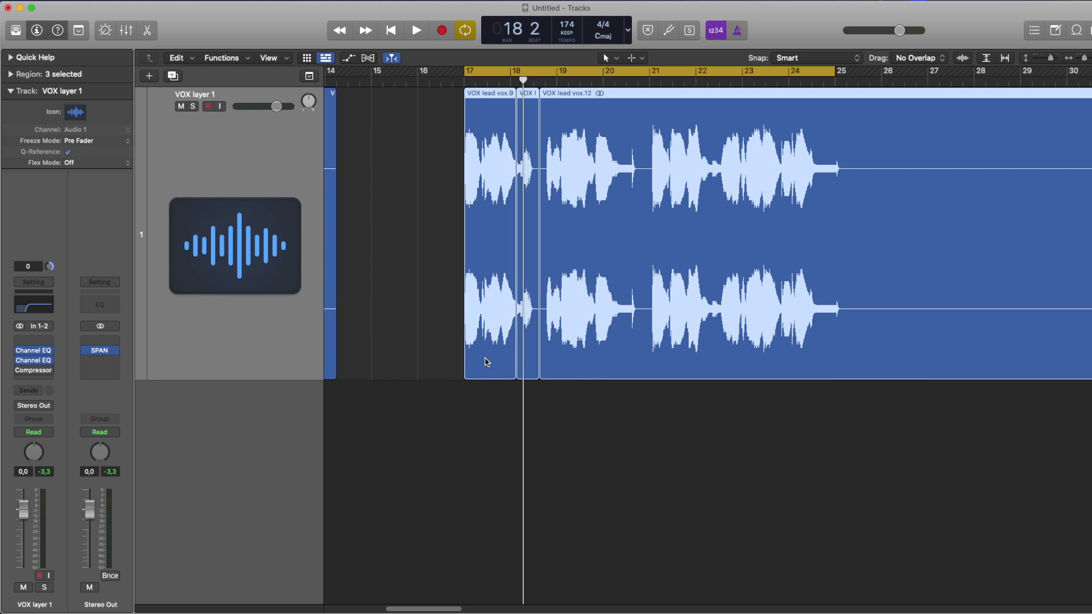
click(562, 443)
Play the equalized vocal from bar 17 and re-enable the Compressor on VOX layer 1.
key(space)
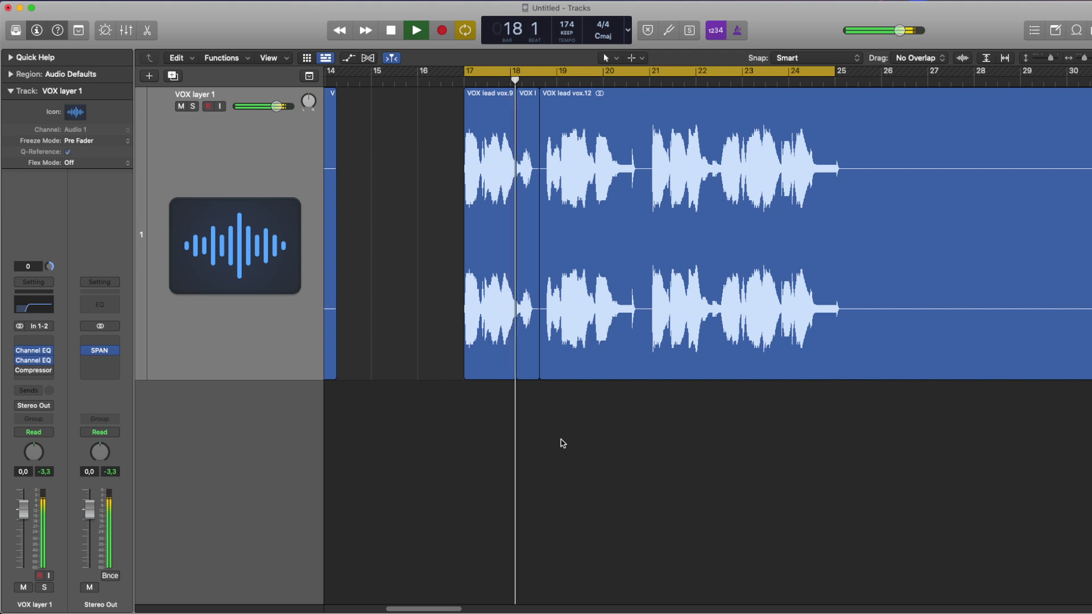
key(space)
mouse_move(28, 371)
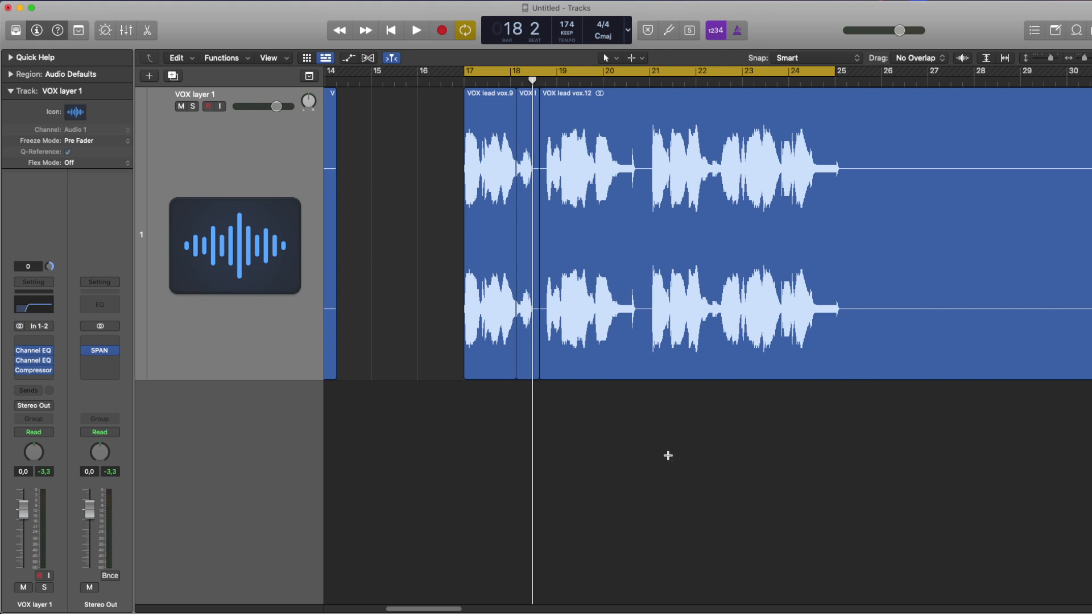
Select the three vocal regions starting at bar 17 on VOX layer 1, shown at a closer horizontal zoom.
key(super+Right)
drag(428, 414, 978, 326)
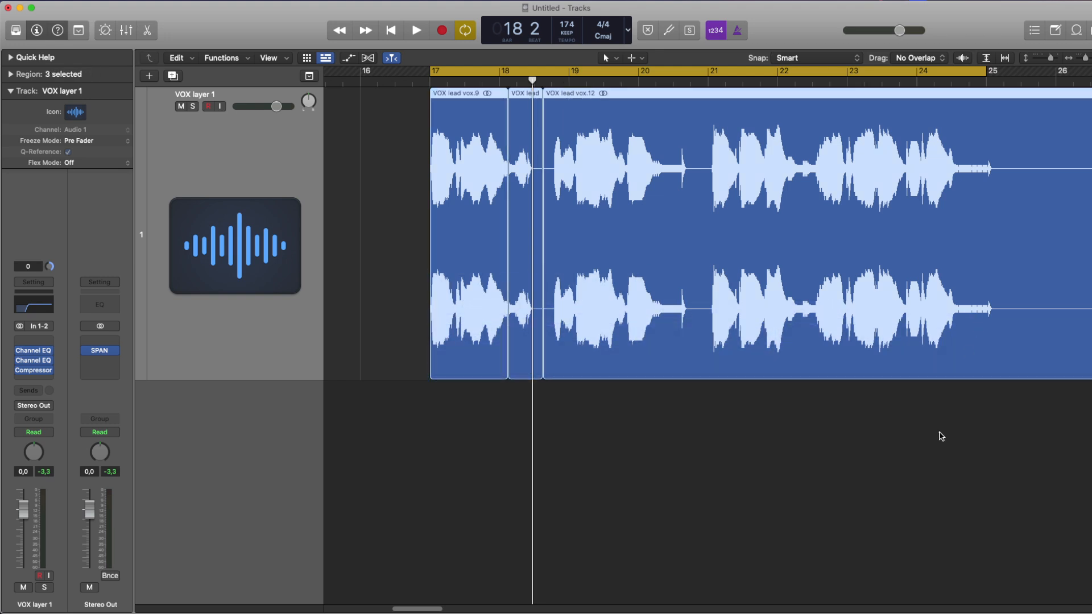
Open the Compressor on VOX layer 1 and play the vocal from bar 17 to check its gain reduction.
scroll(793, 417, right, 1)
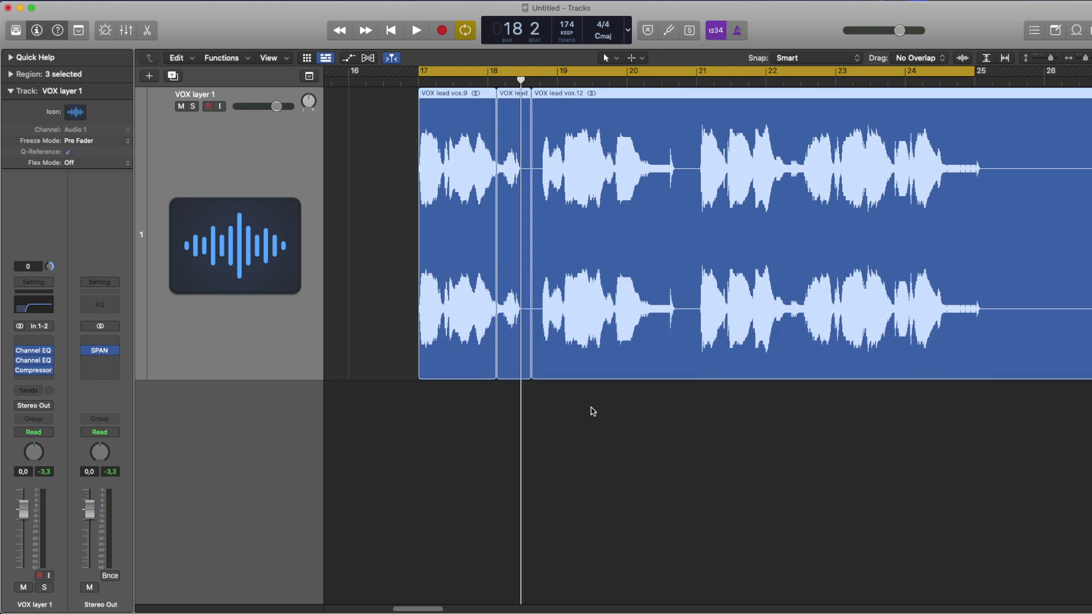
click(35, 372)
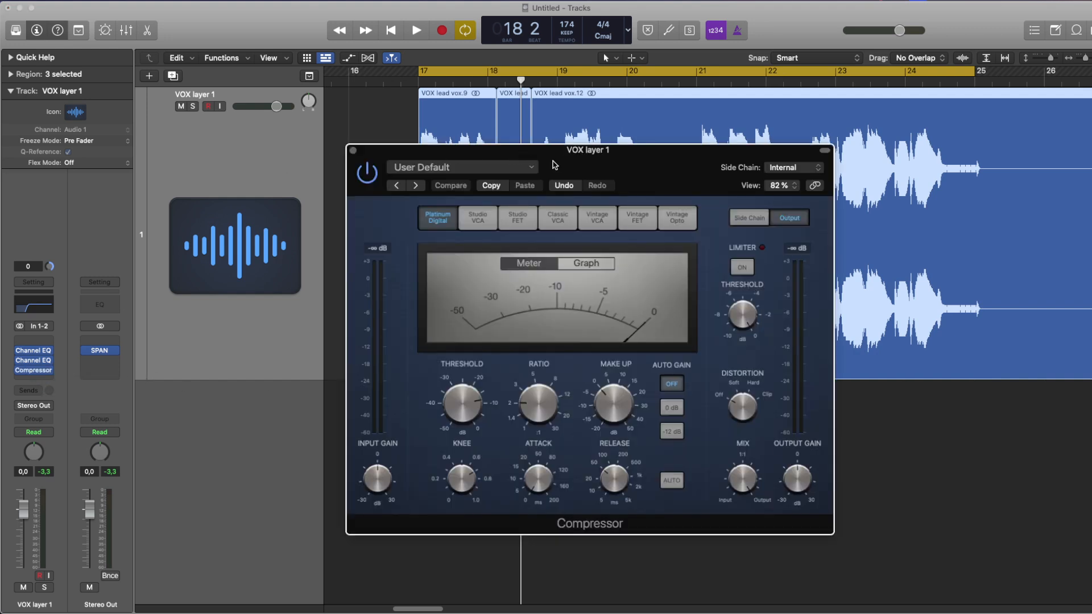
drag(548, 164, 407, 136)
key(space)
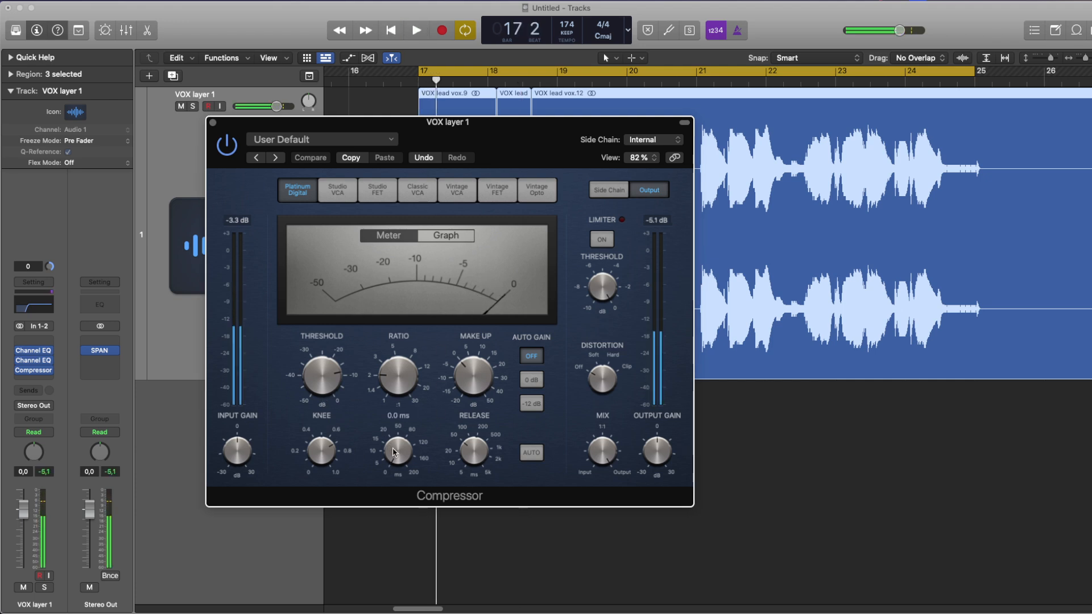
mouse_move(334, 385)
mouse_move(397, 377)
drag(439, 125, 333, 92)
mouse_move(228, 326)
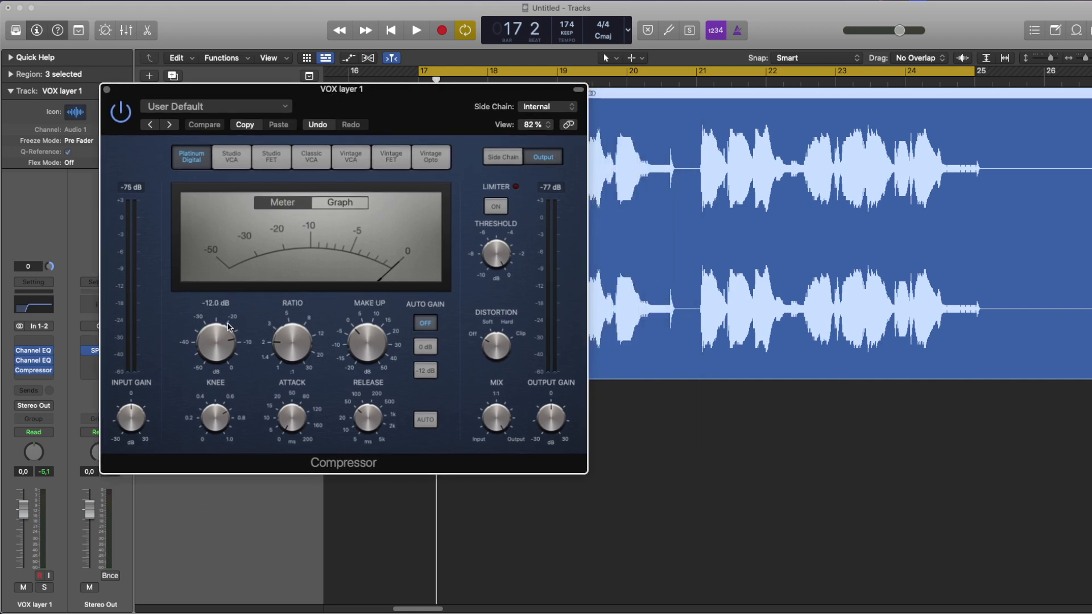
key(space)
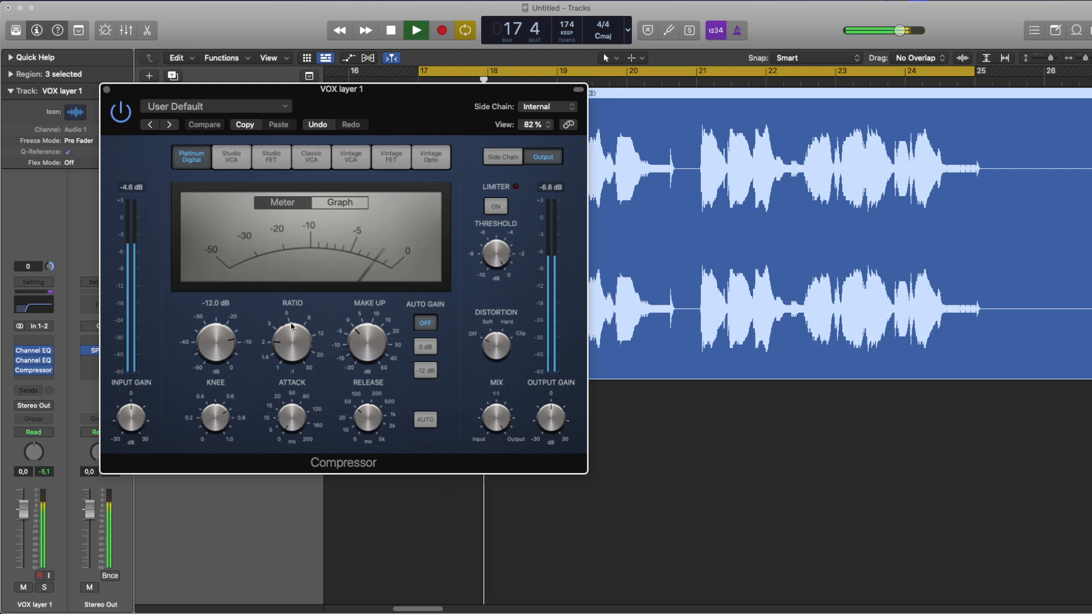
mouse_move(354, 297)
Lower the Compressor's threshold to -14.0 dB while checking the vocal in playback, and close the plug-in.
drag(218, 347, 217, 348)
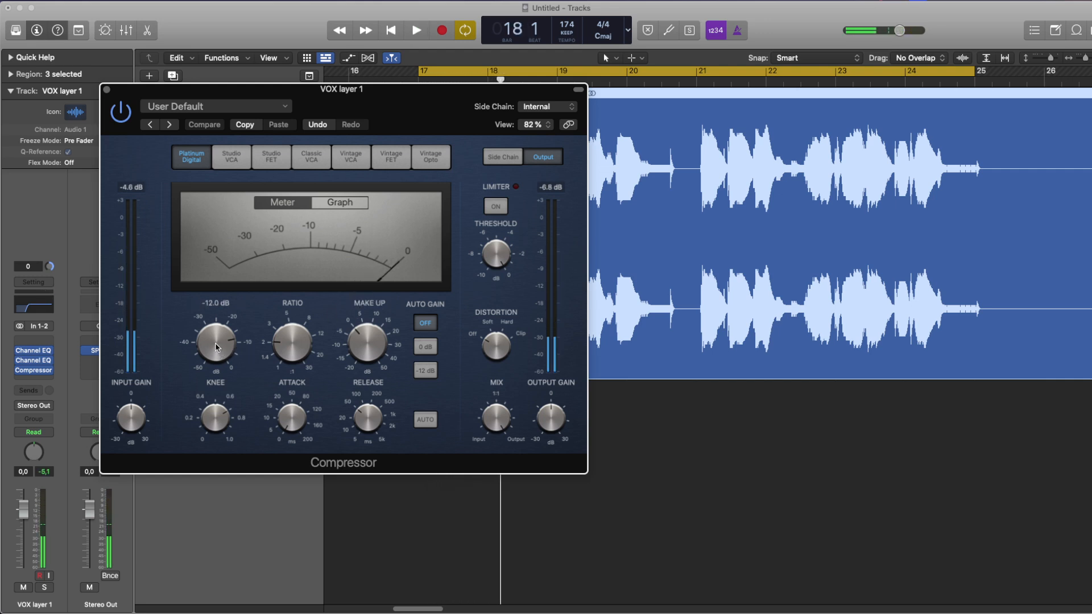
key(space)
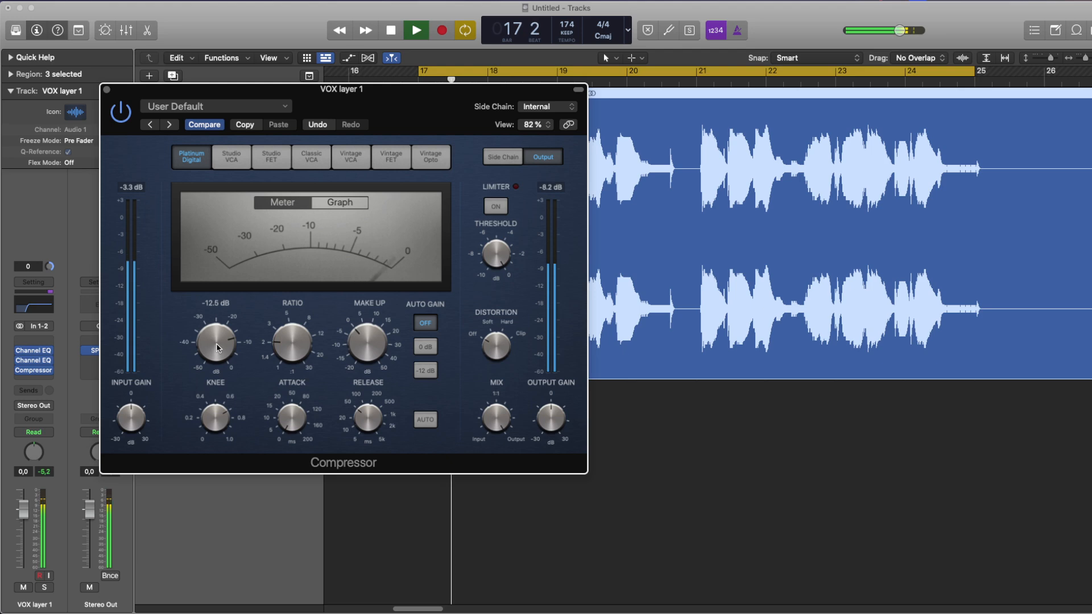
key(space)
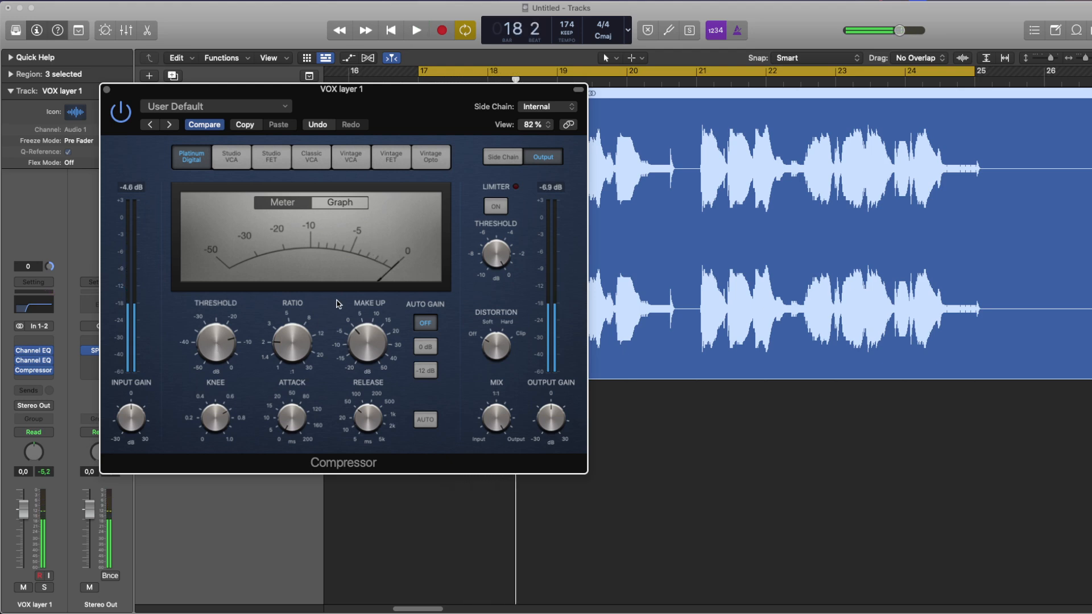
drag(353, 93, 327, 87)
mouse_move(195, 359)
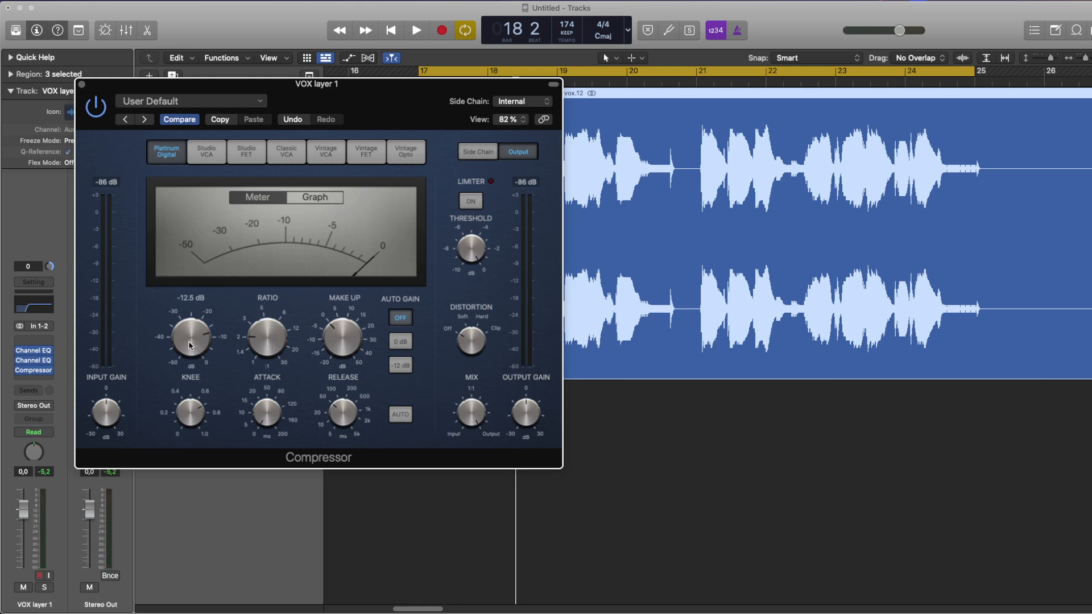
key(space)
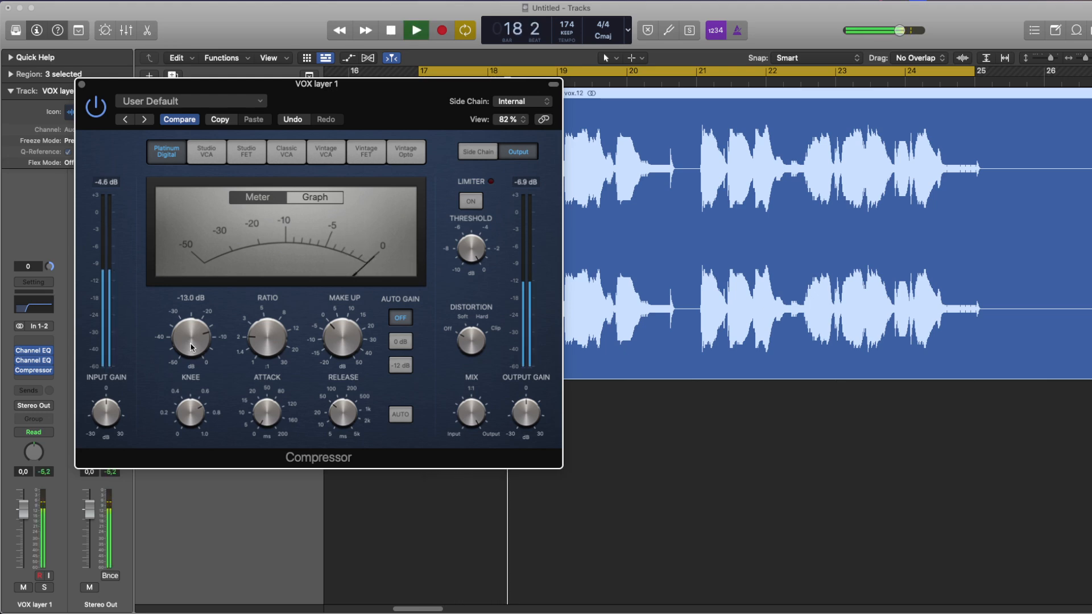
drag(189, 343, 191, 348)
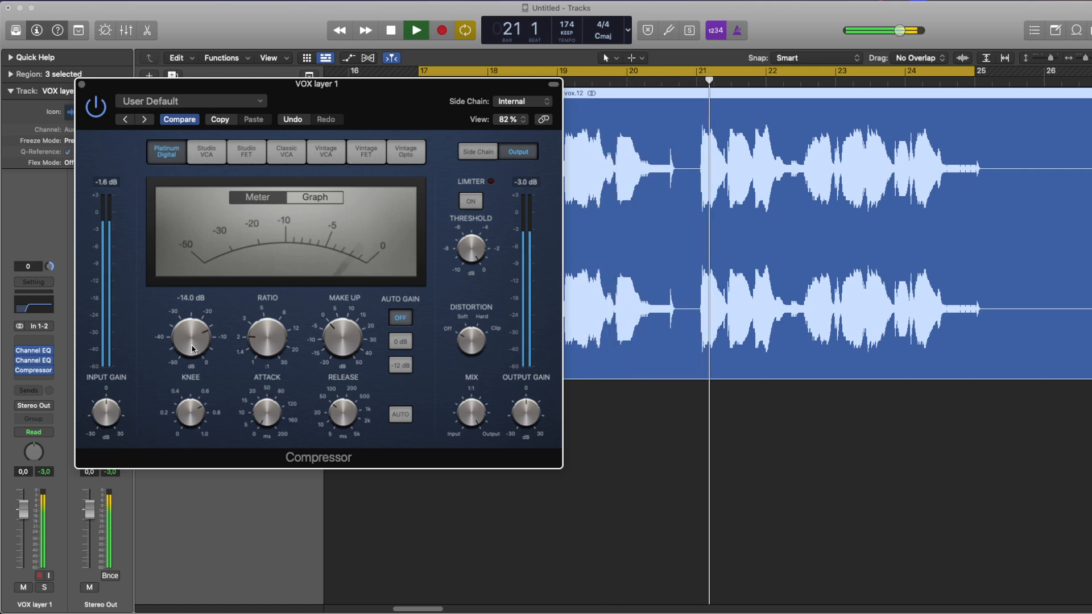
key(space)
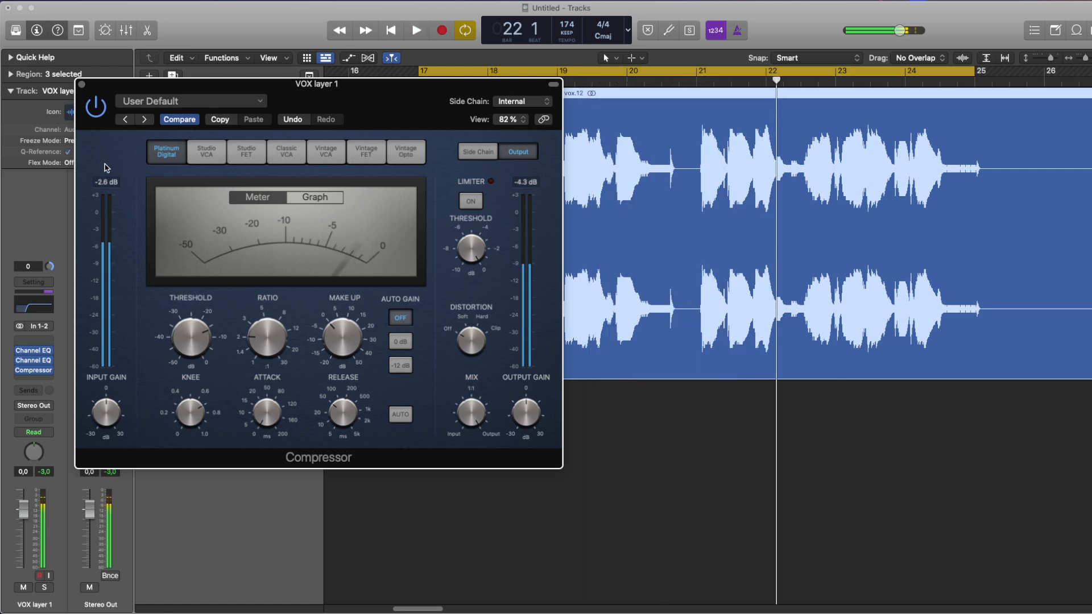
click(82, 84)
Extend the VOX lead vox.12 region back to just before bar 17 and split it just after bar 25.
click(711, 392)
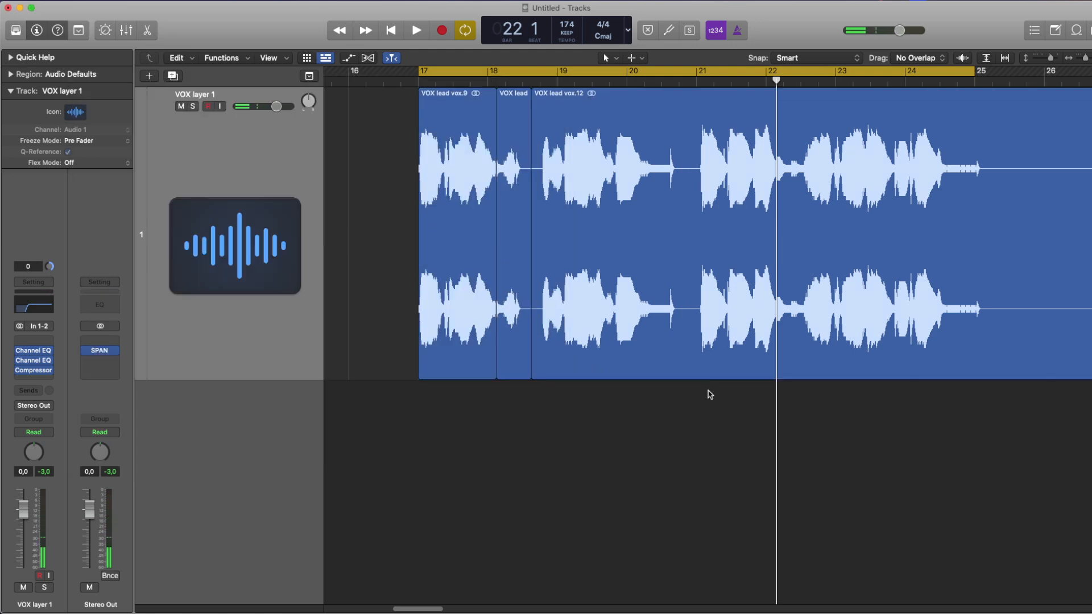
drag(534, 362, 393, 362)
drag(984, 291, 419, 316)
click(421, 317)
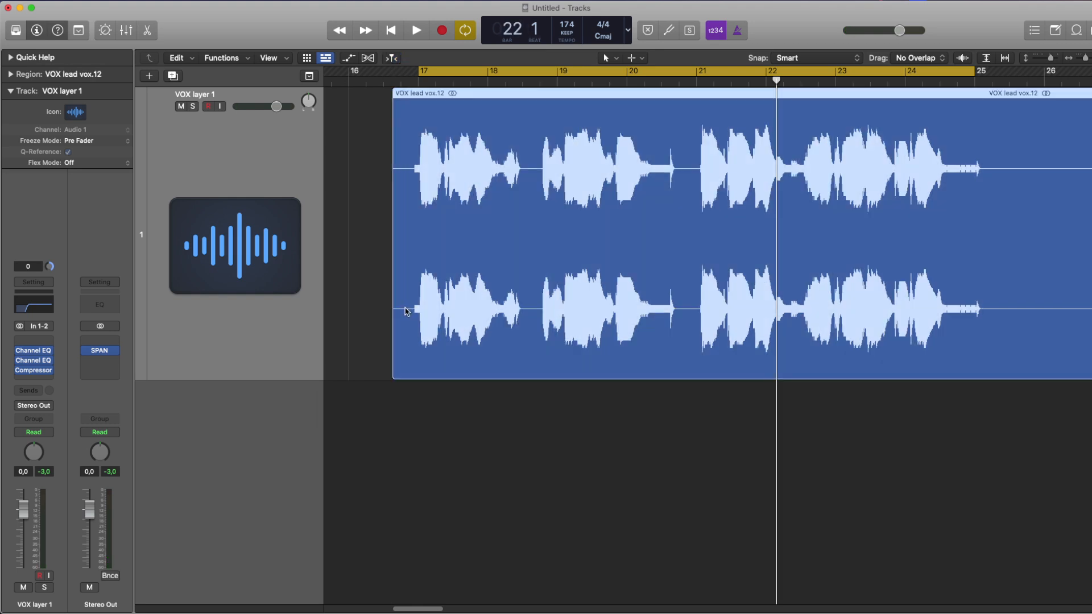
drag(991, 304, 369, 310)
click(626, 352)
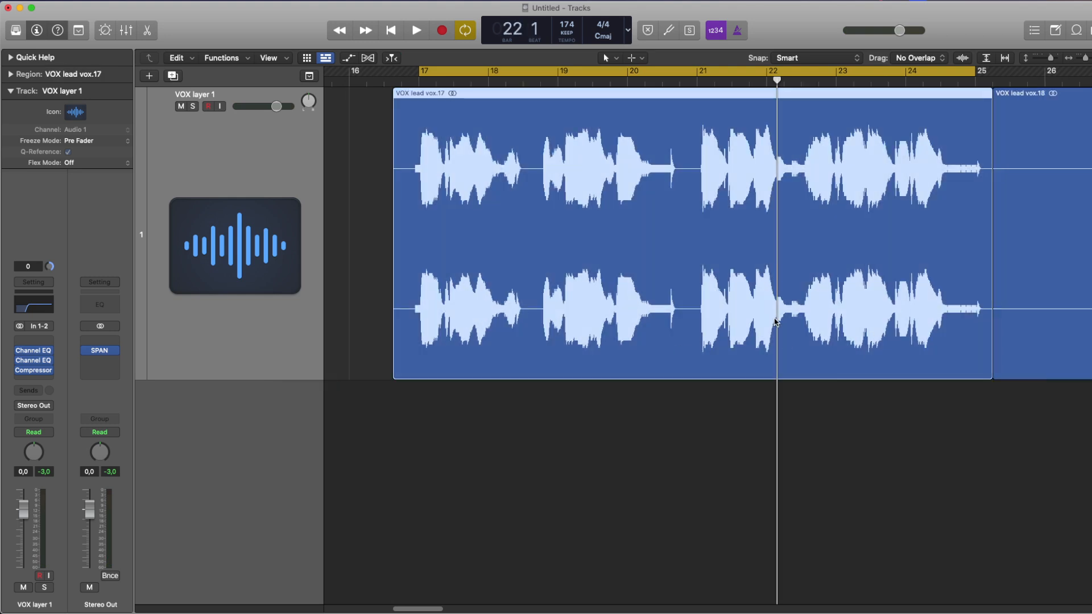
Bounce the selected vocal region in place to a new track and compare its waveform with the original.
key(ctrl+b)
key(Return)
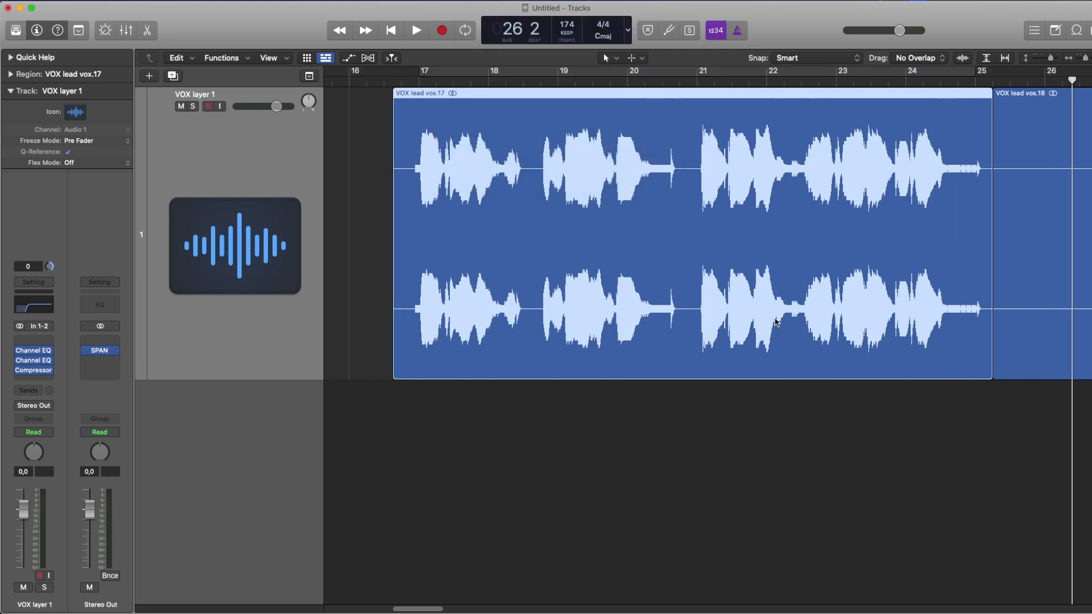
key(super+Down)
scroll(673, 454, down, 2)
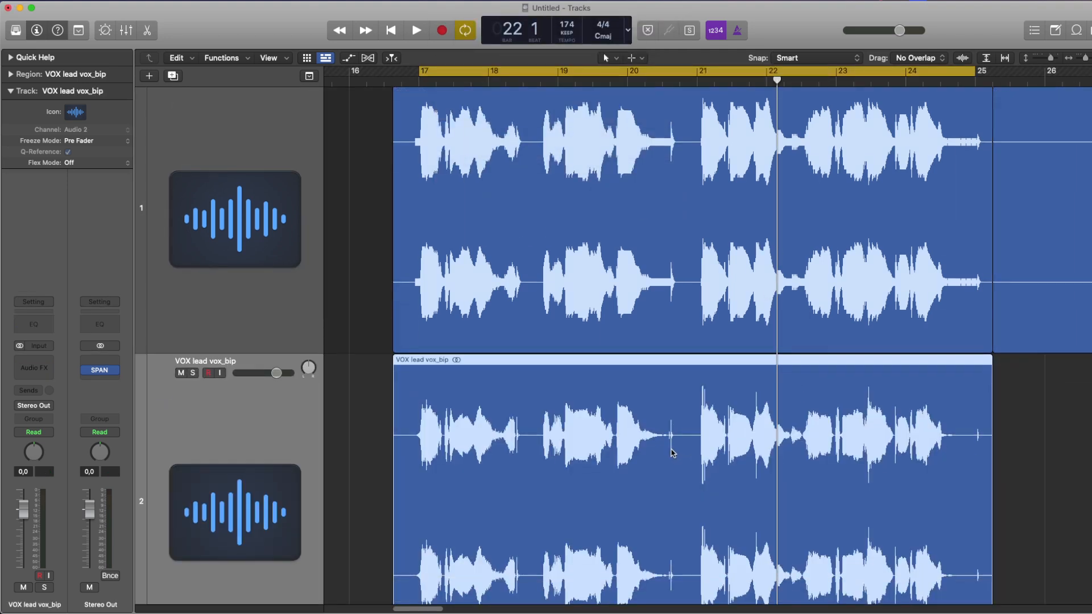
scroll(635, 396, down, 5)
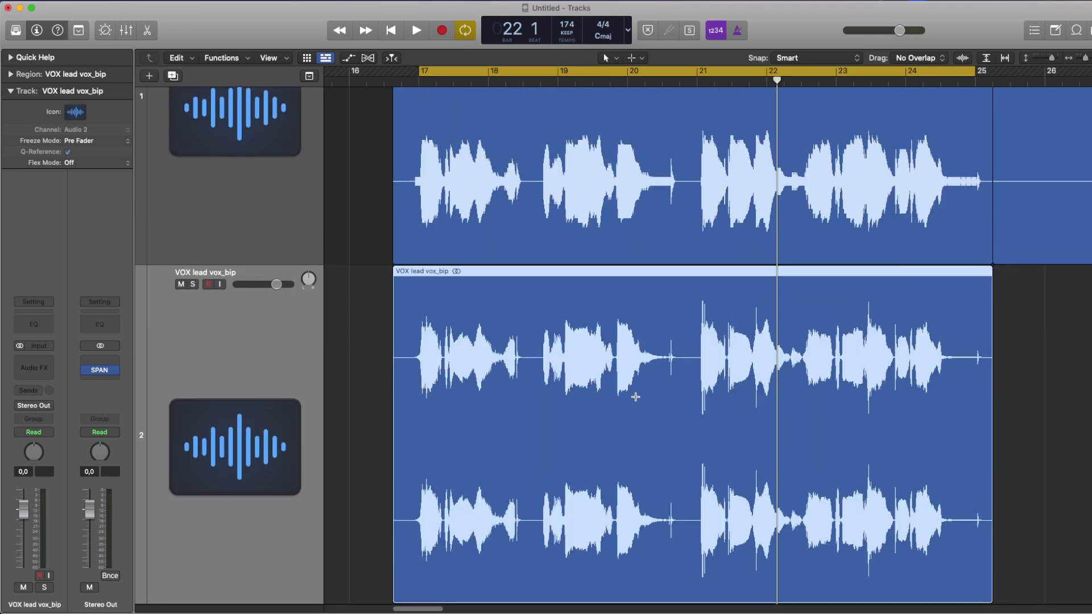
scroll(635, 397, down, 2)
scroll(636, 400, up, 2)
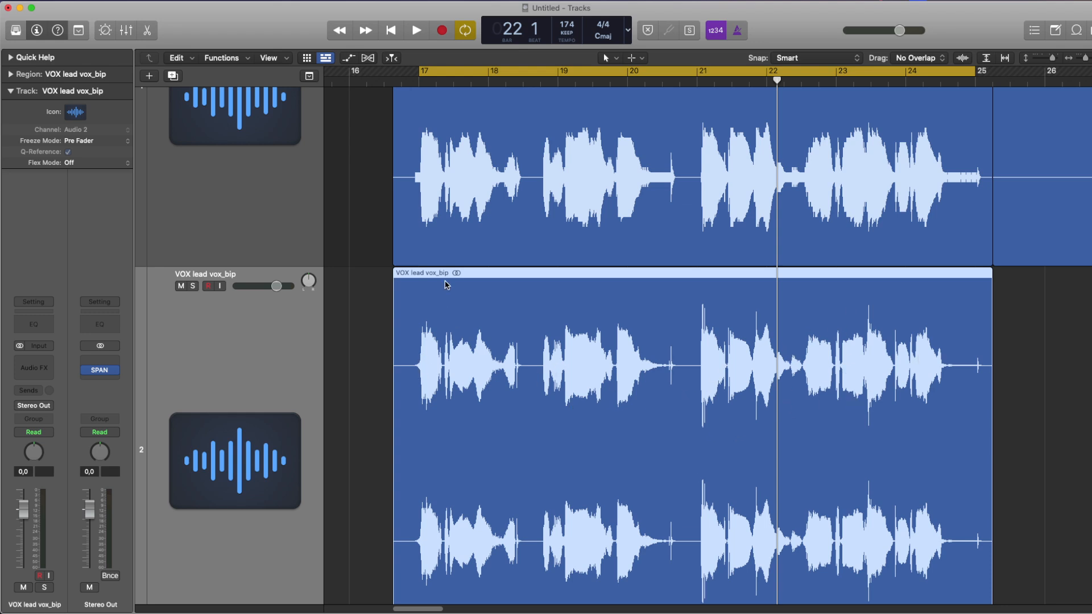
scroll(195, 294, down, 2)
Delete the original VOX layer 1 track together with its remaining regions.
key(Up)
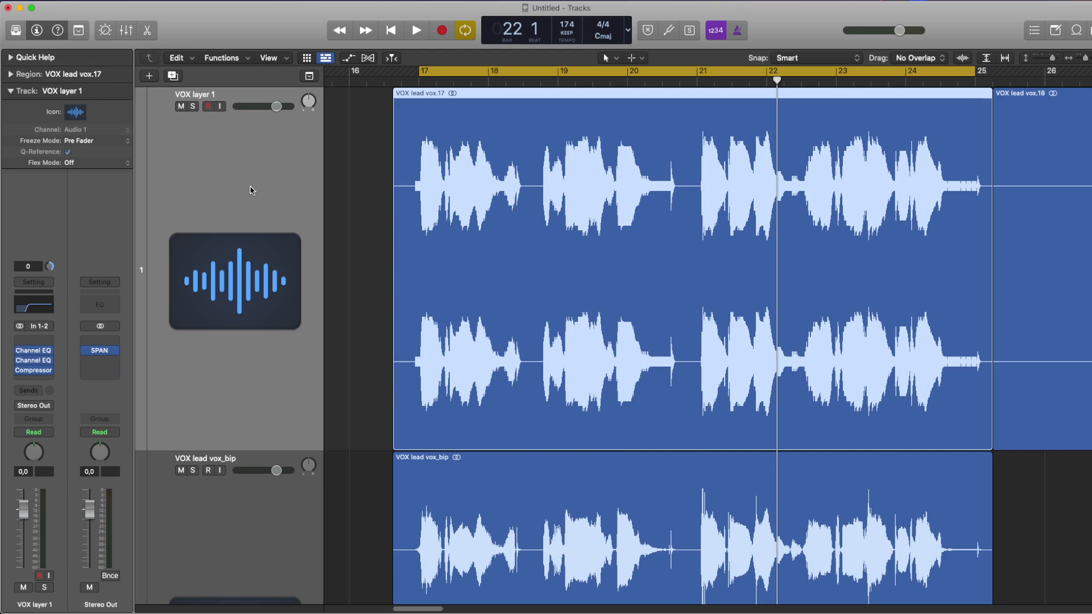
key(Delete)
key(super+Delete)
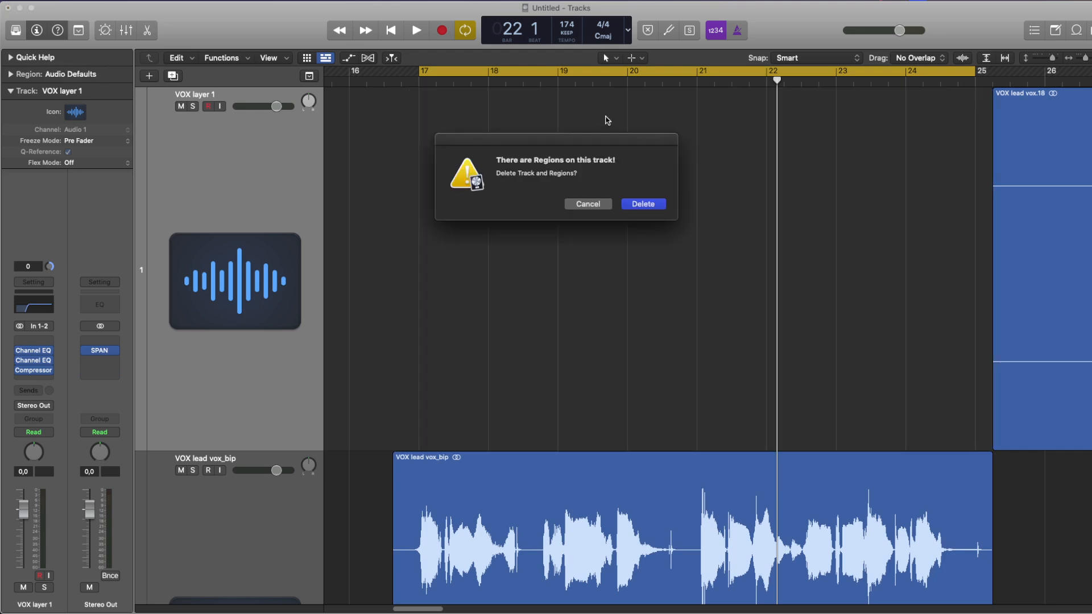
key(Return)
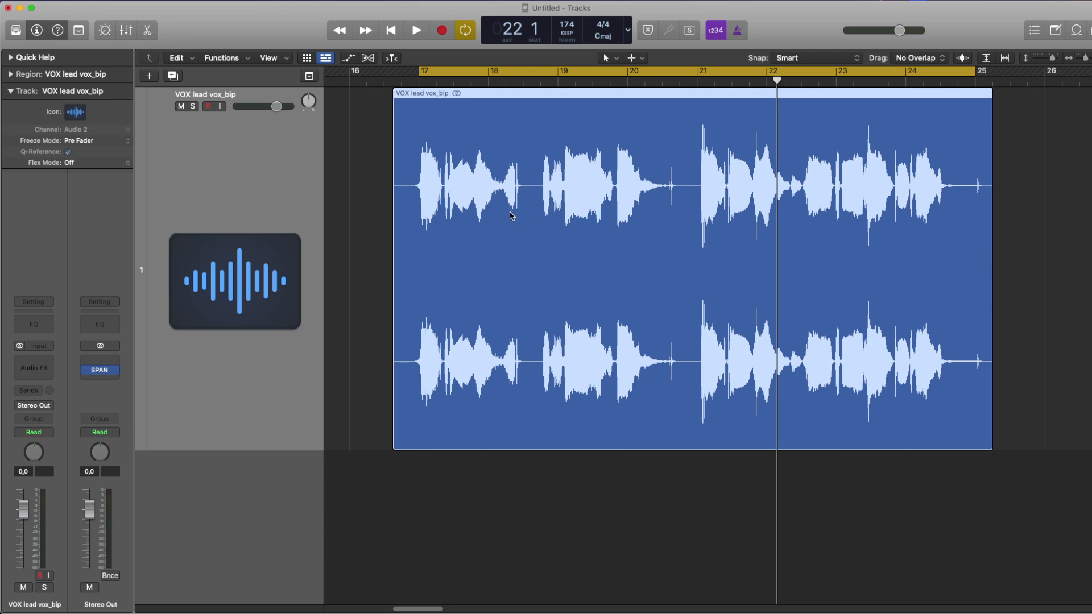
Play the bounced vocal and split off the short phrase just after bar 18 as its own region.
key(space)
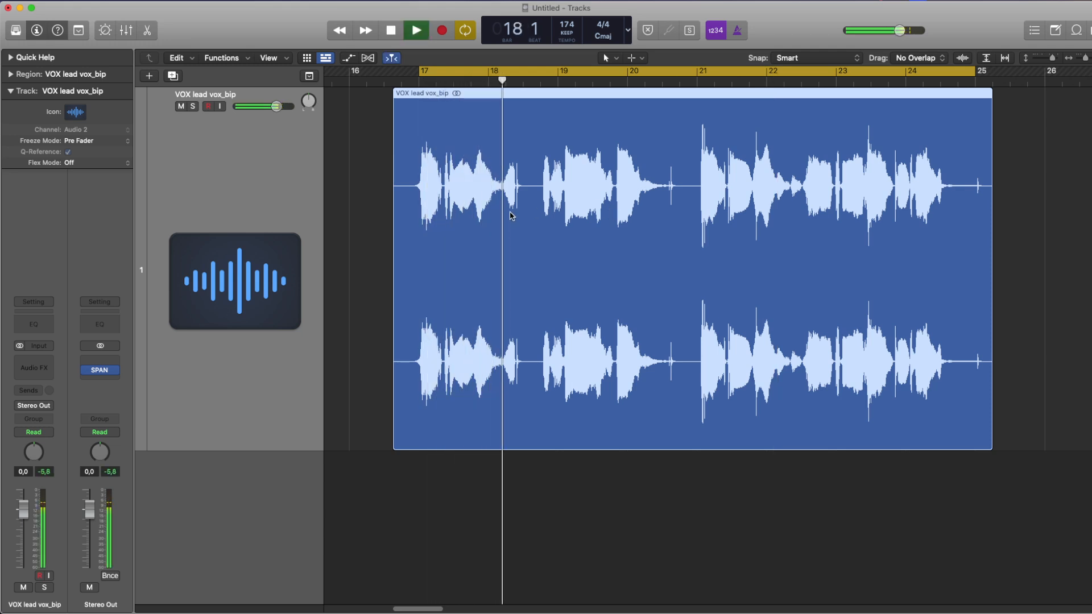
key(space)
click(504, 195)
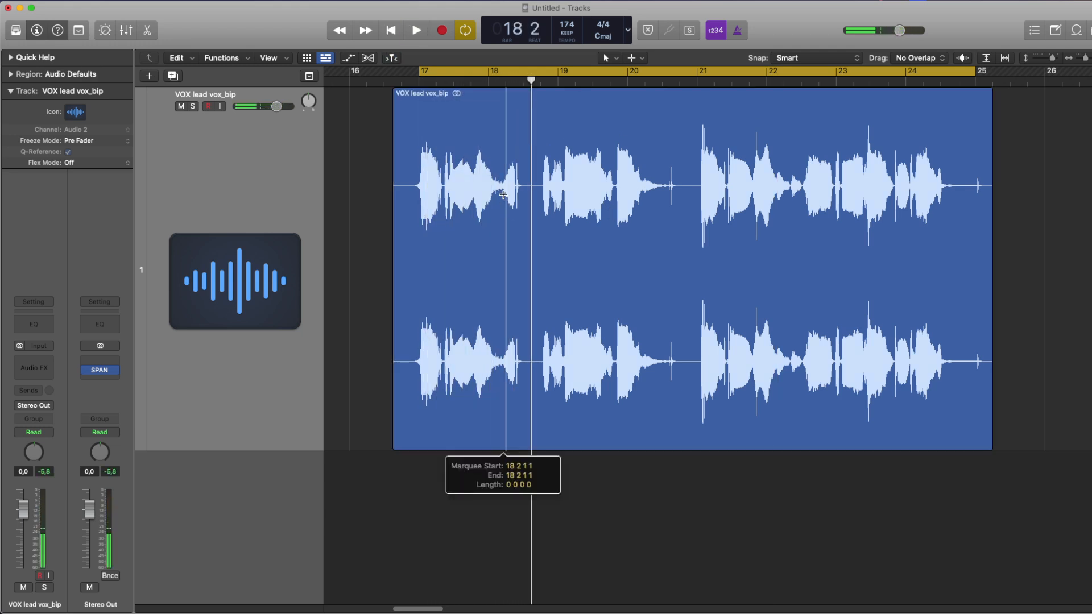
drag(502, 195, 521, 193)
click(512, 195)
click(501, 533)
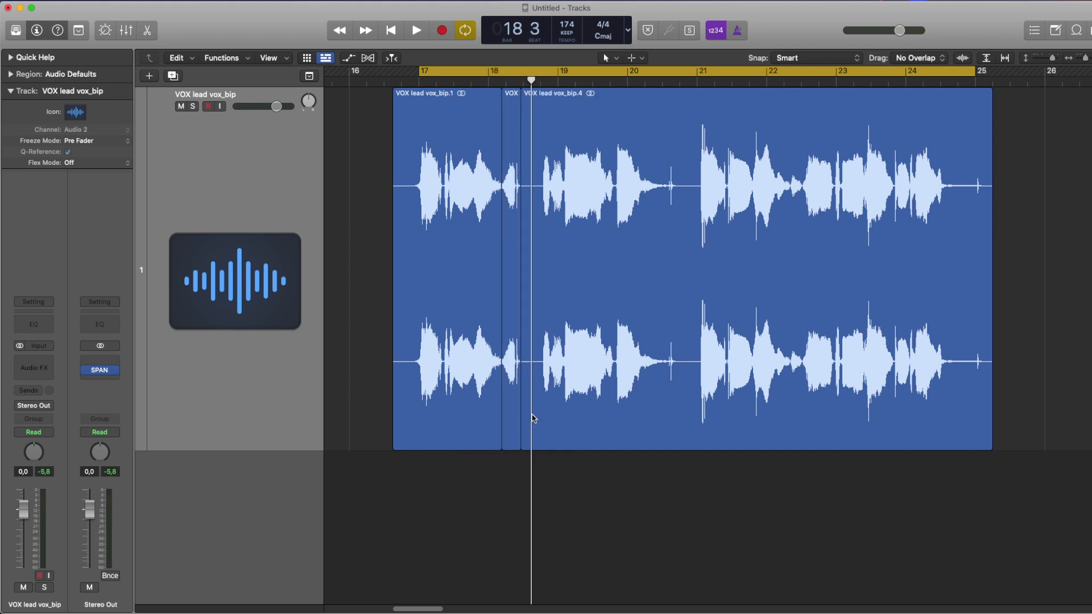
Raise the short region after bar 18 to a gain of +1.5 dB and play it back.
click(511, 411)
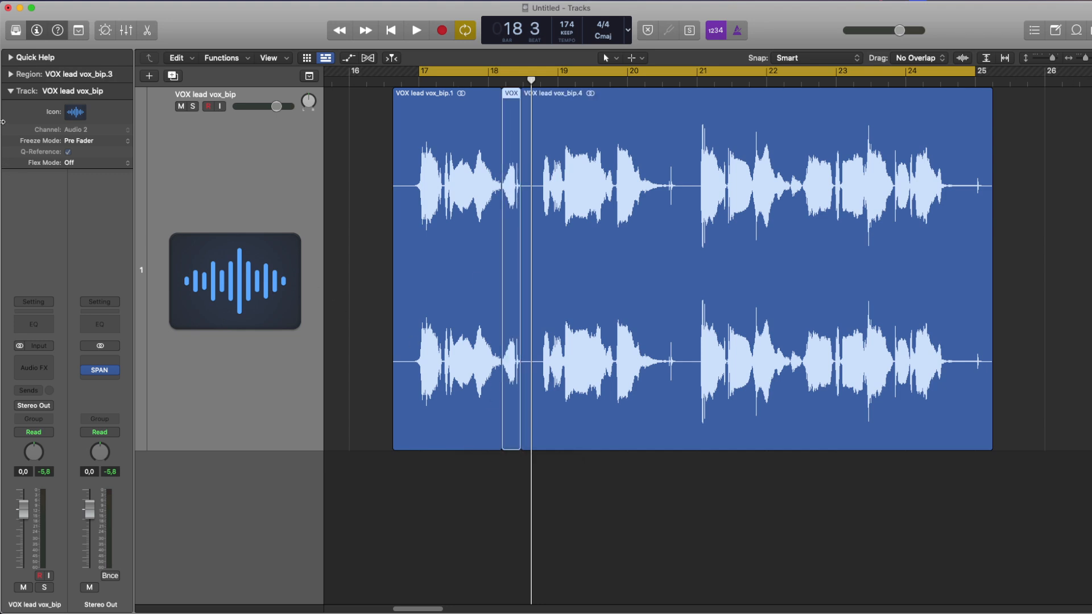
click(10, 75)
drag(99, 169, 103, 137)
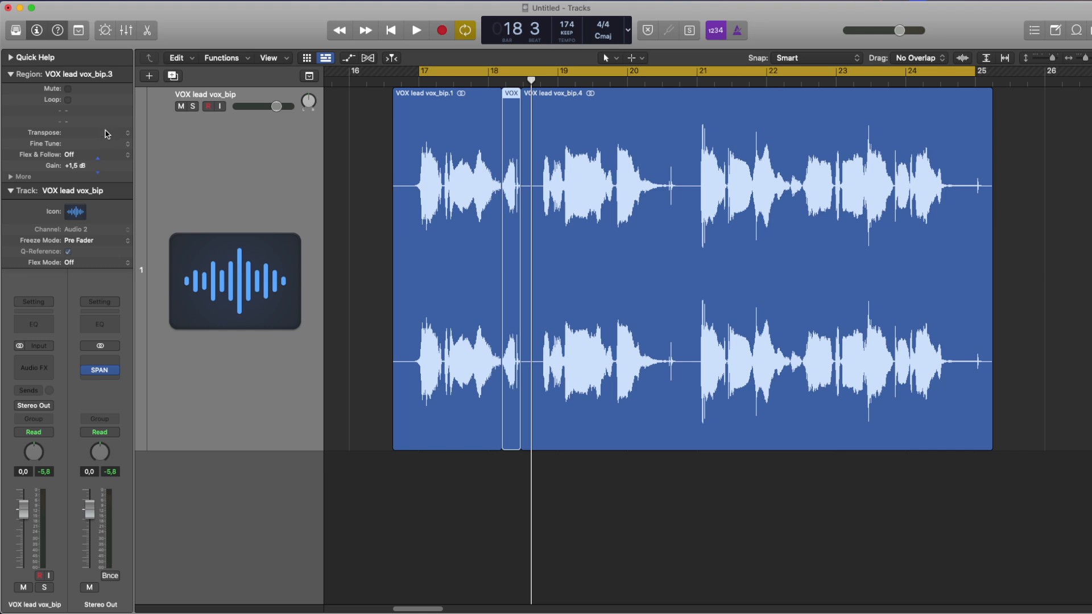
key(space)
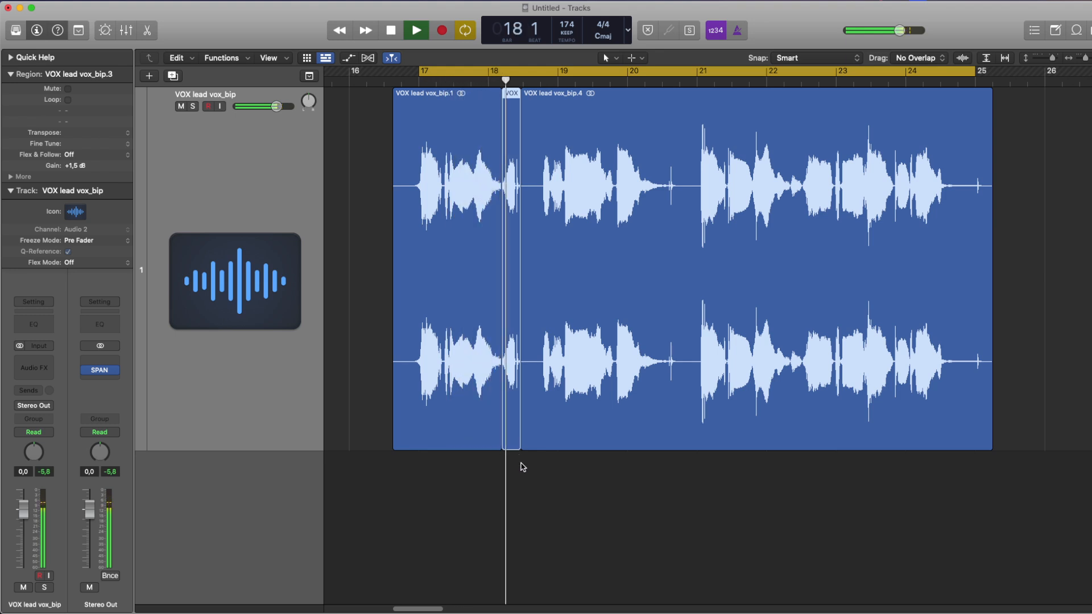
key(space)
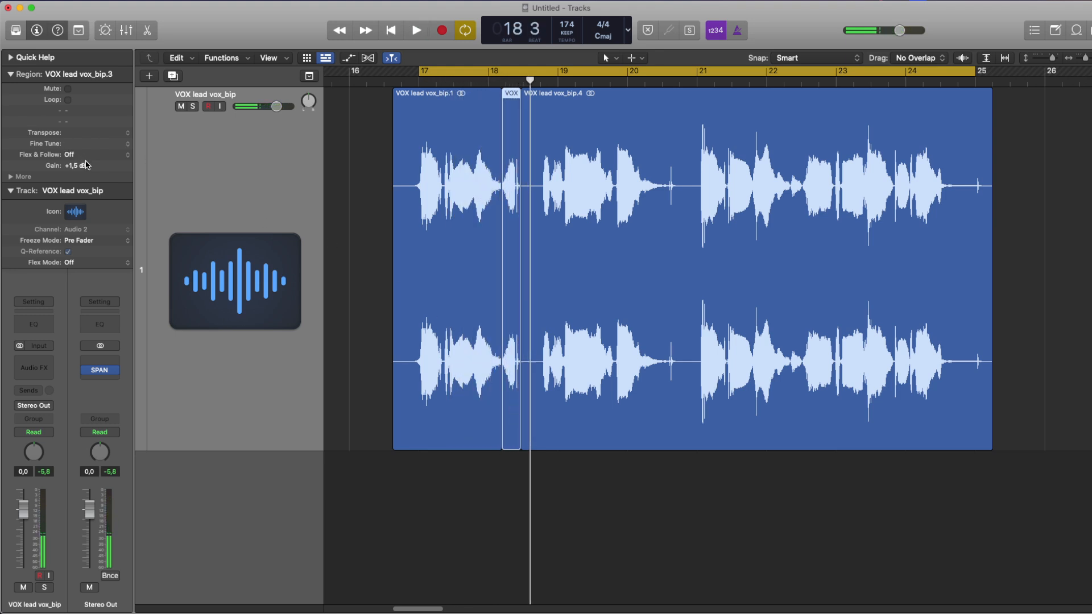
Replay the vocal past bar 18 and split off the phrase just before bar 19 as its own region.
click(654, 515)
key(space)
click(513, 389)
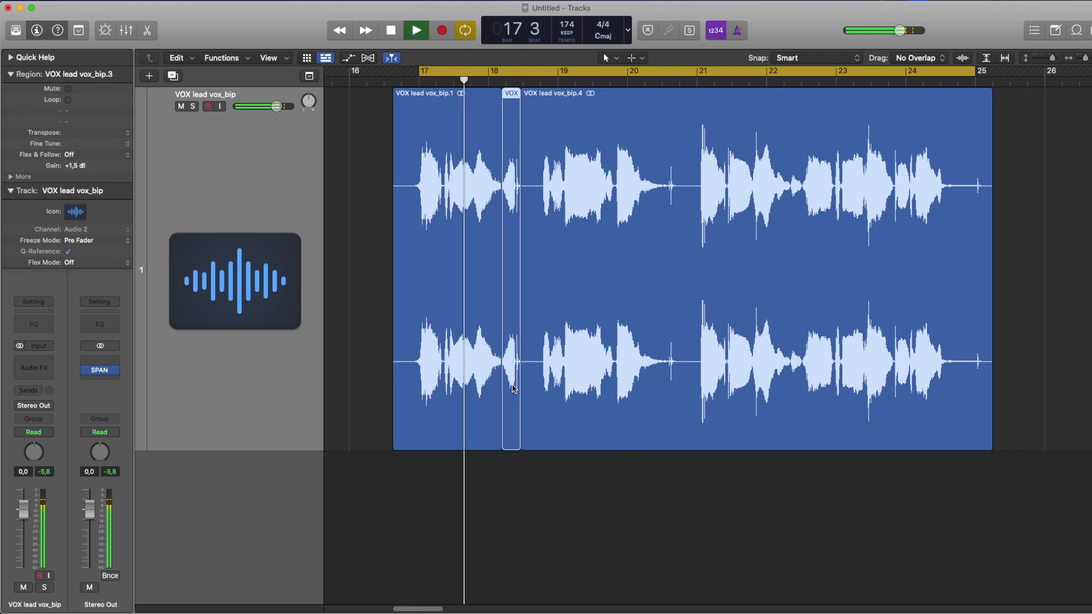
scroll(513, 387, right, 1)
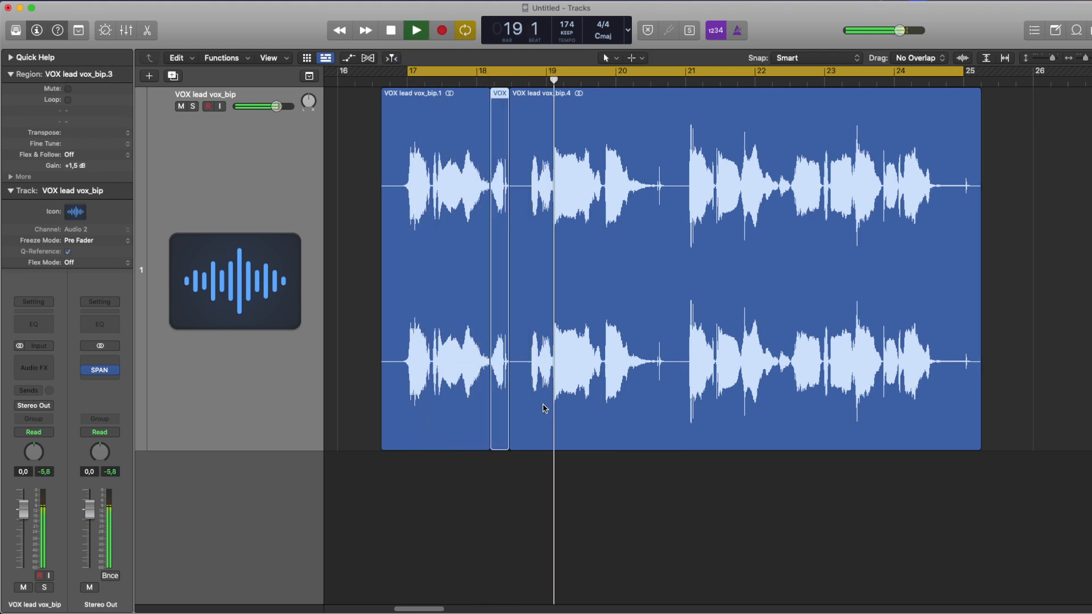
click(549, 374)
drag(549, 373, 525, 388)
click(538, 404)
click(521, 437)
drag(521, 437, 547, 447)
Set the gain of the region just before bar 19 to +1.0 dB and play on past bar 21.
click(542, 439)
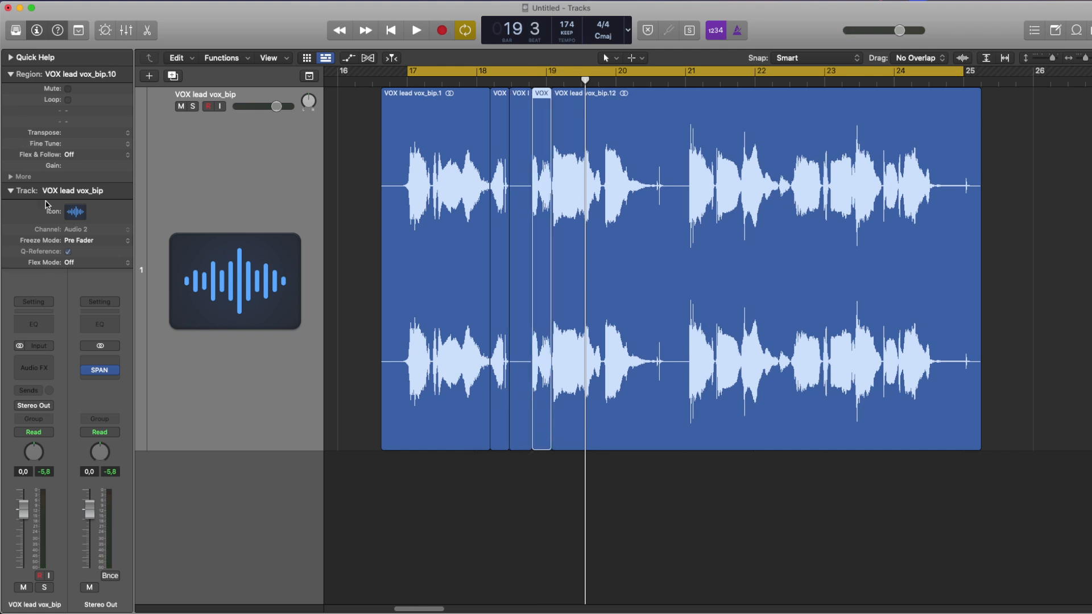
drag(88, 167, 88, 147)
key(space)
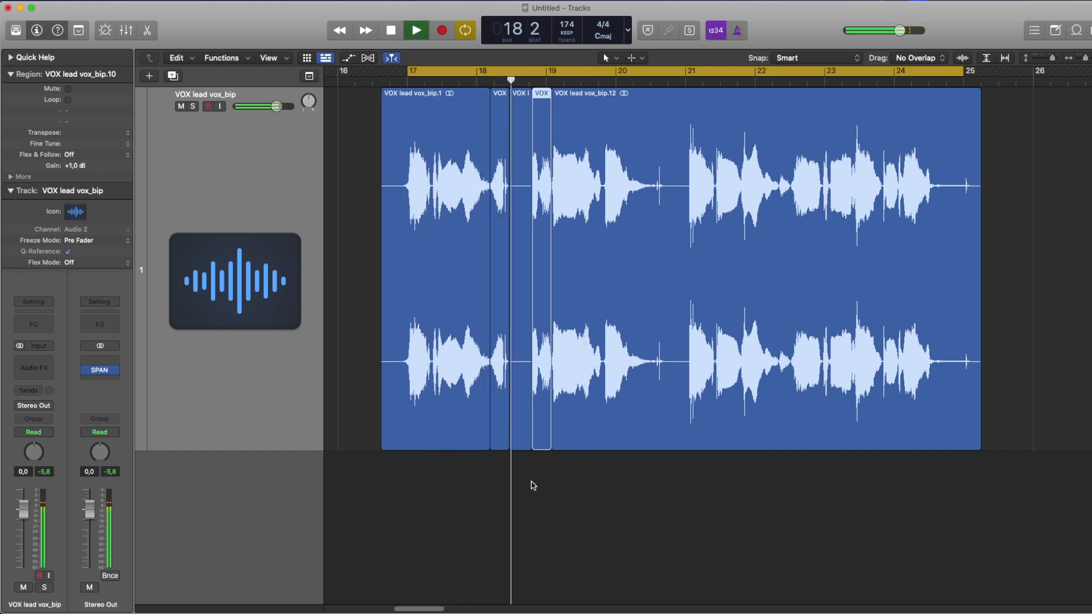
scroll(534, 484, right, 2)
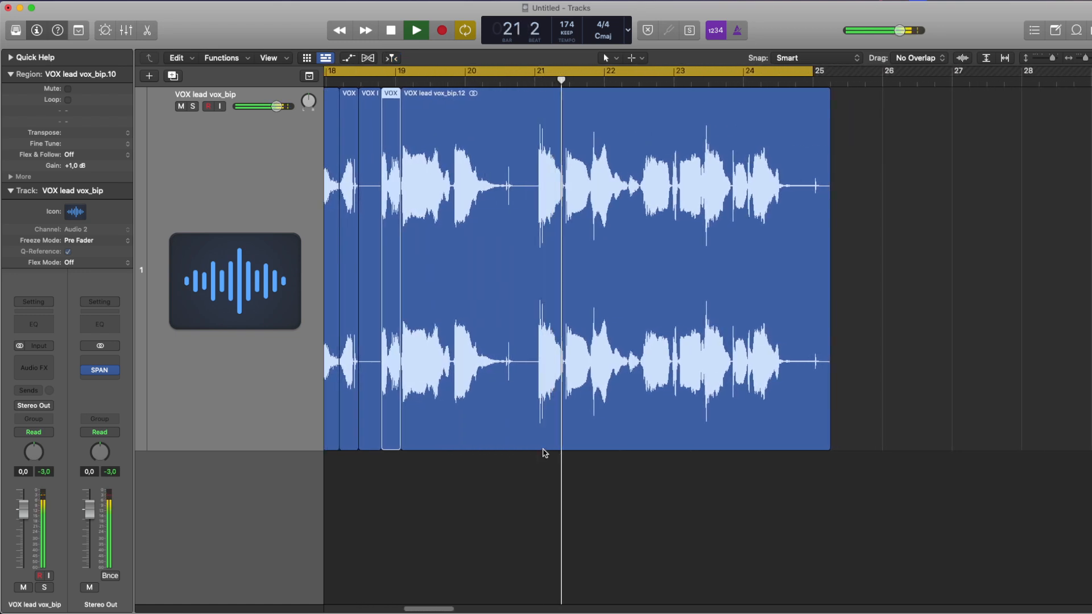
key(space)
Split off the loud phrase at bar 21 as its own region and set its gain to -0.6 dB.
drag(535, 377, 559, 376)
click(547, 374)
click(542, 532)
click(547, 420)
drag(85, 169, 86, 175)
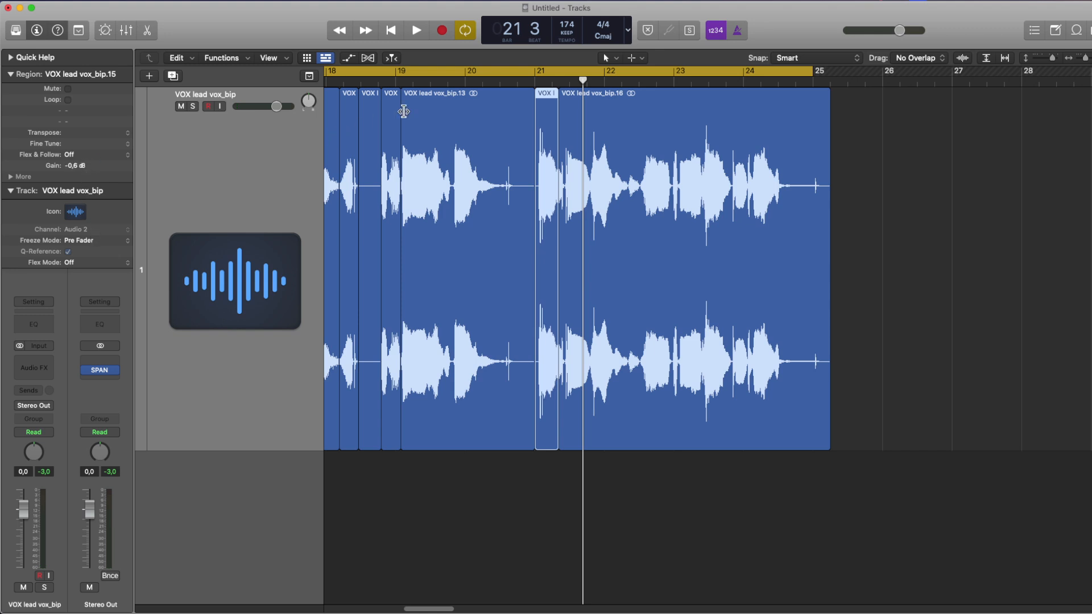
Play the rest of the vocal from bar 21 into bar 24, checking the levels, and stop playback.
key(space)
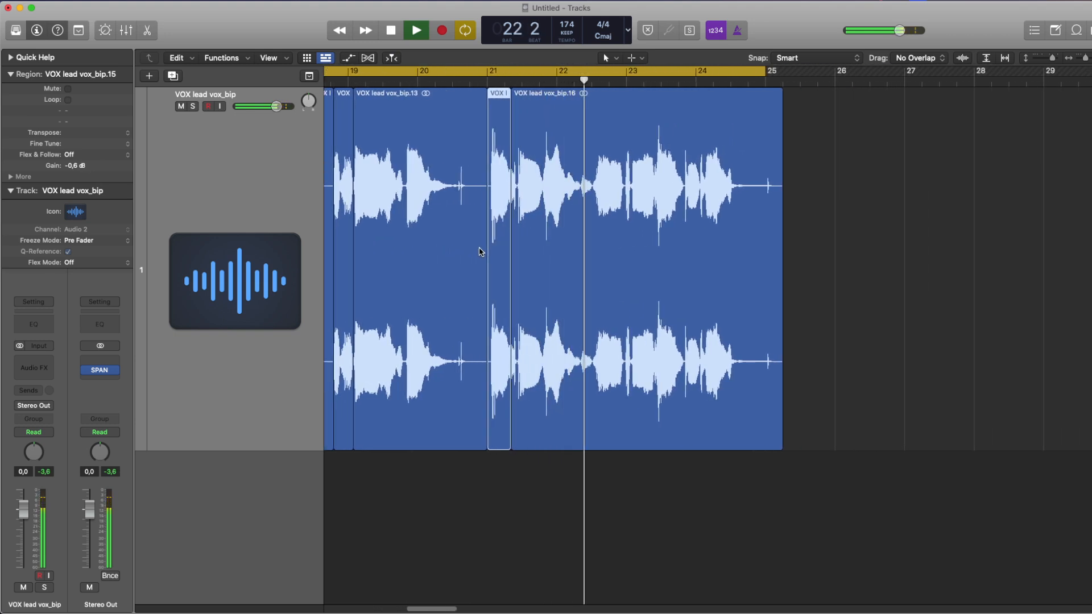
key(super+Left)
key(super+Left)
key(super+Left)
key(super+Left)
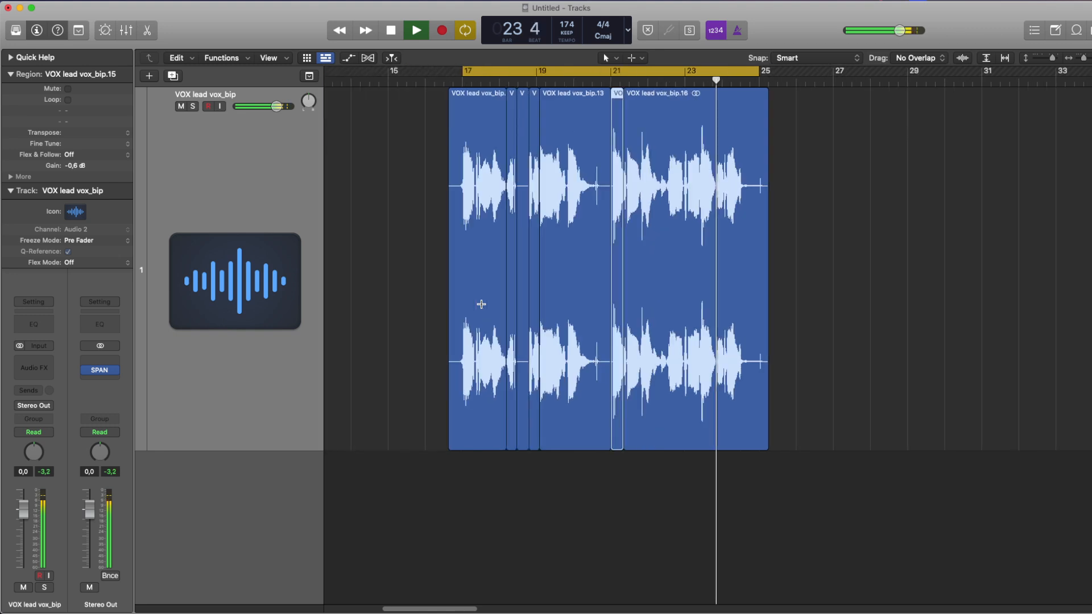
key(space)
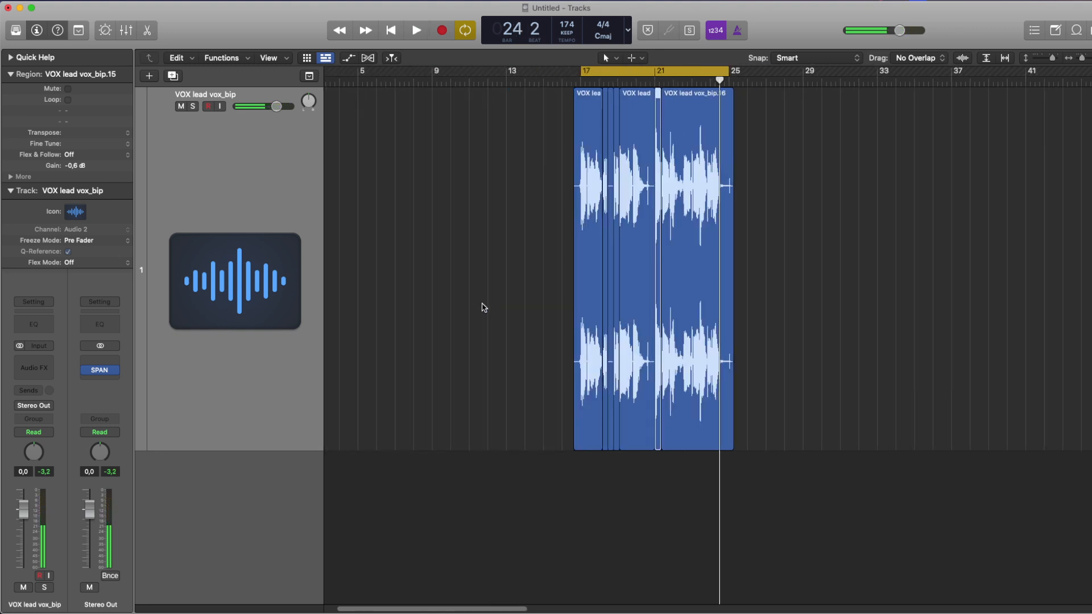
Select all the vocal regions on the track and collapse the region and track parameter sections.
key(super+a)
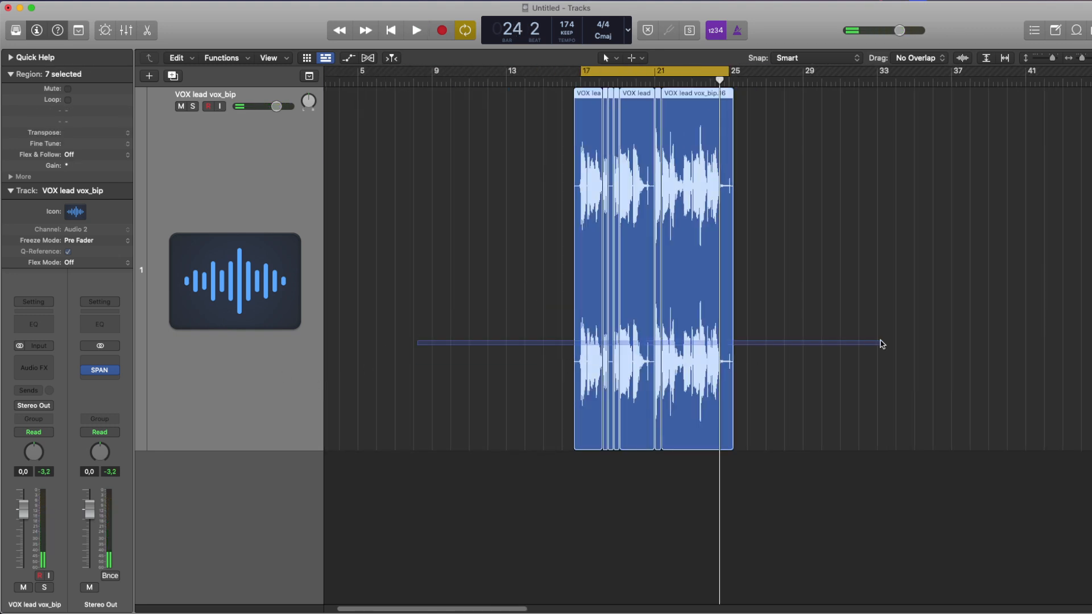
key(super+Right)
key(super+Right)
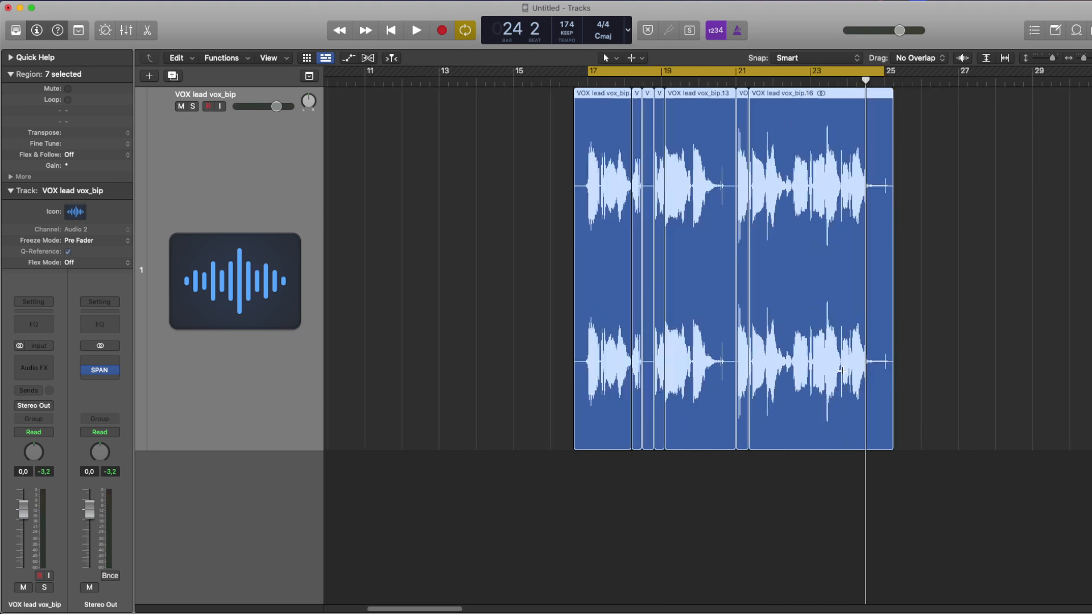
scroll(540, 435, right, 5)
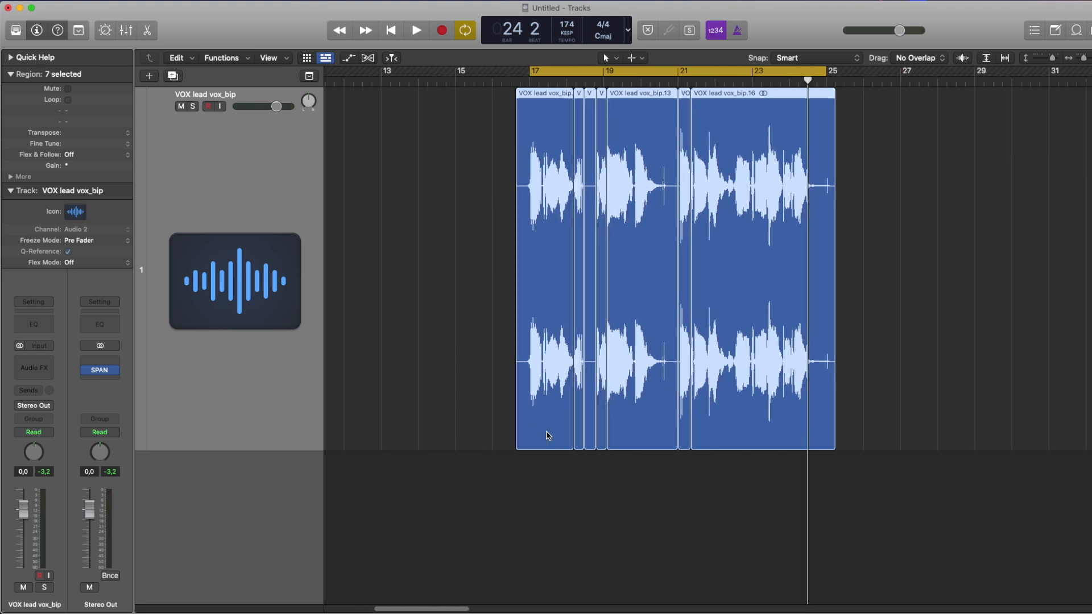
key(super+Right)
key(super+Right)
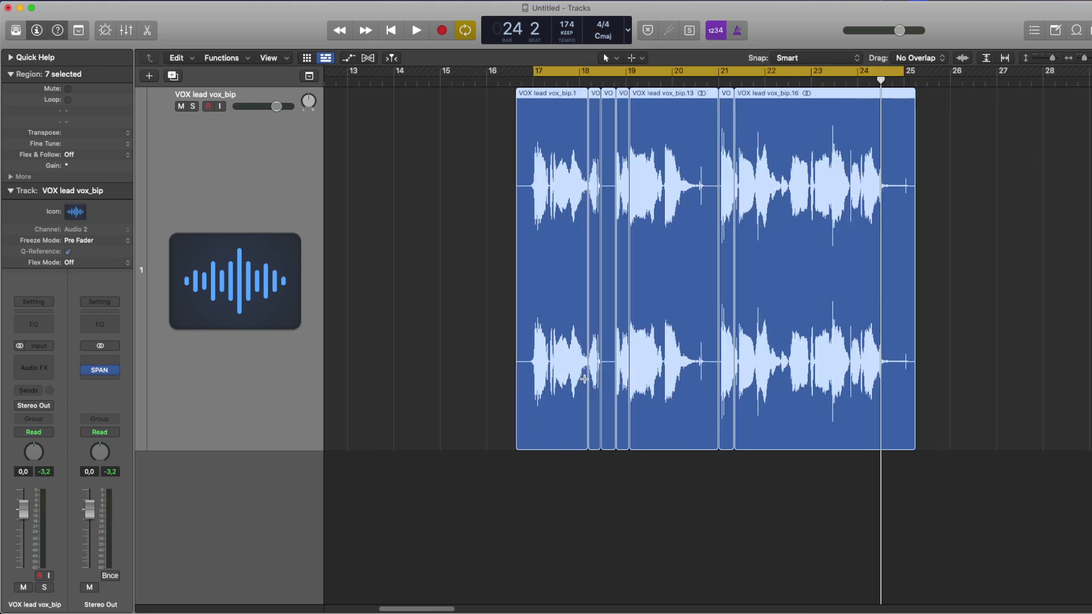
key(super+Left)
scroll(592, 359, right, 2)
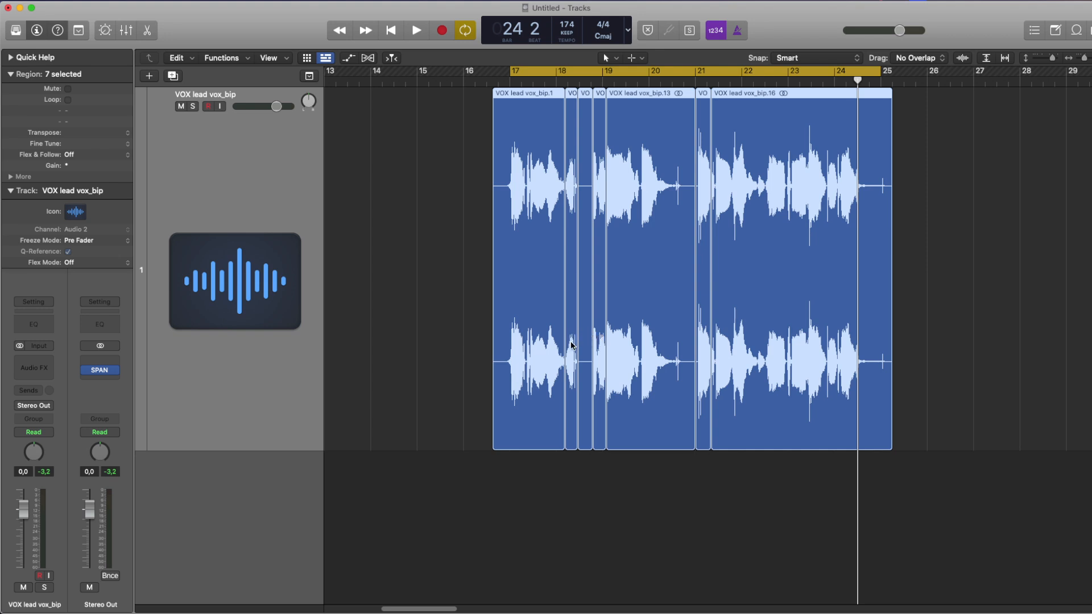
drag(491, 522, 961, 228)
click(11, 191)
click(11, 74)
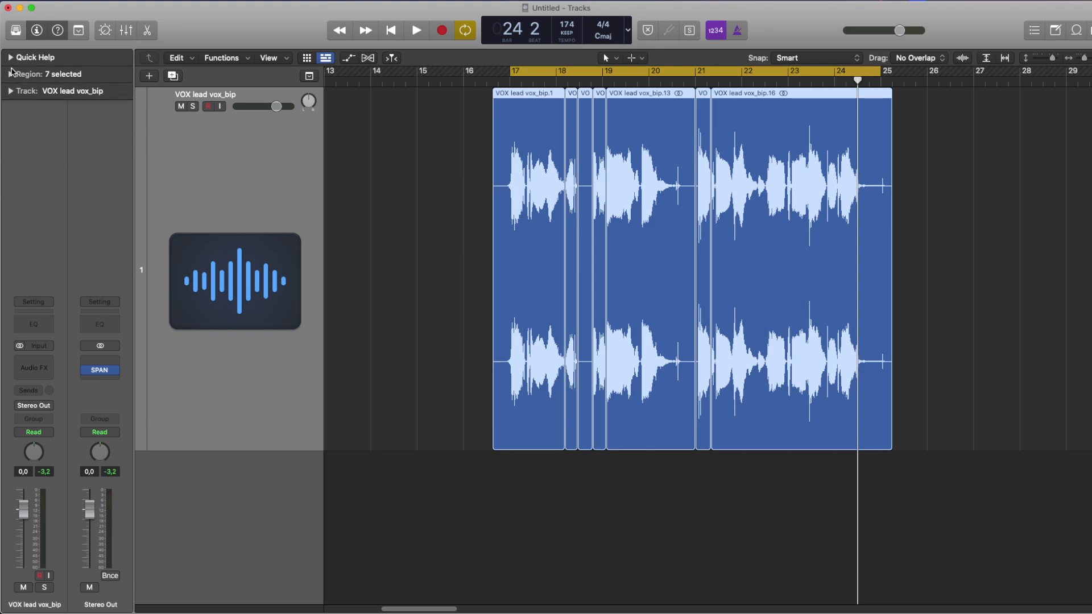
drag(550, 520, 919, 372)
drag(580, 524, 550, 417)
drag(542, 500, 882, 346)
drag(937, 348, 462, 390)
click(416, 343)
drag(416, 342, 937, 315)
drag(641, 470, 558, 417)
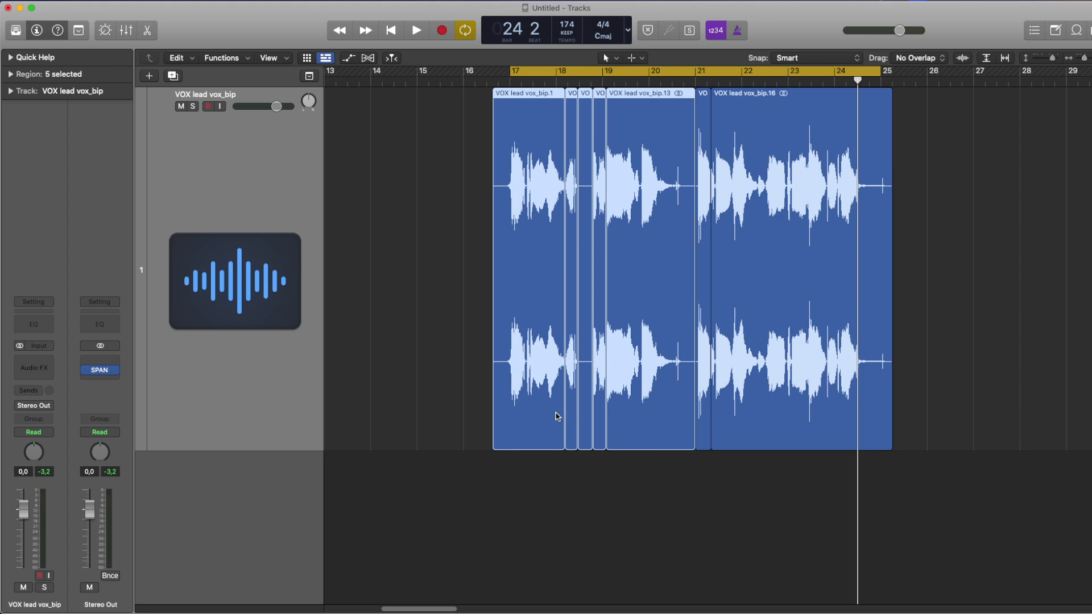
drag(928, 473, 492, 381)
drag(482, 380, 484, 379)
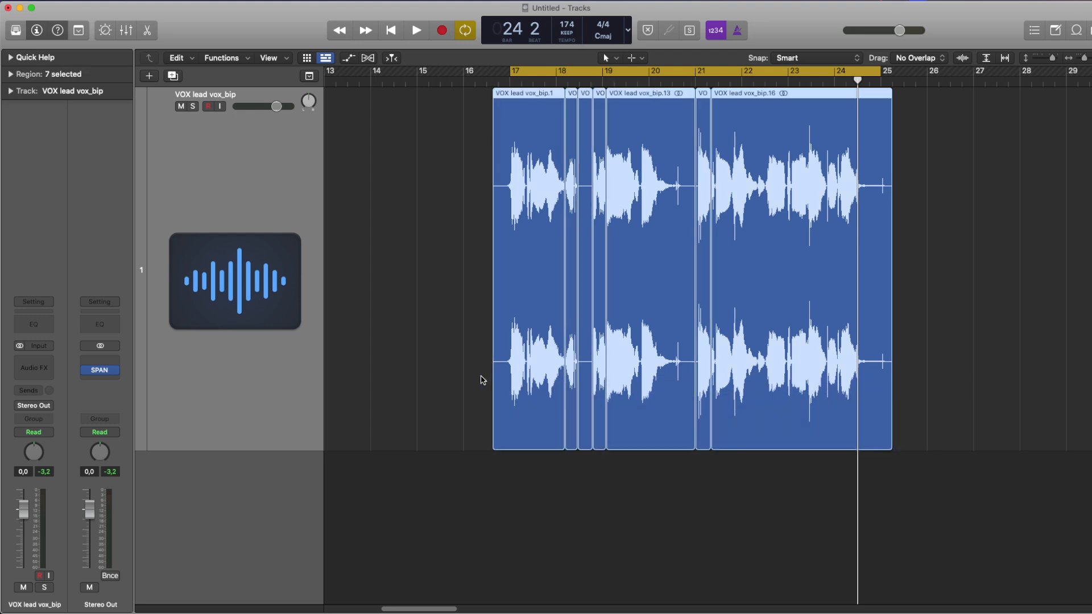
drag(537, 507, 910, 366)
drag(476, 494, 947, 302)
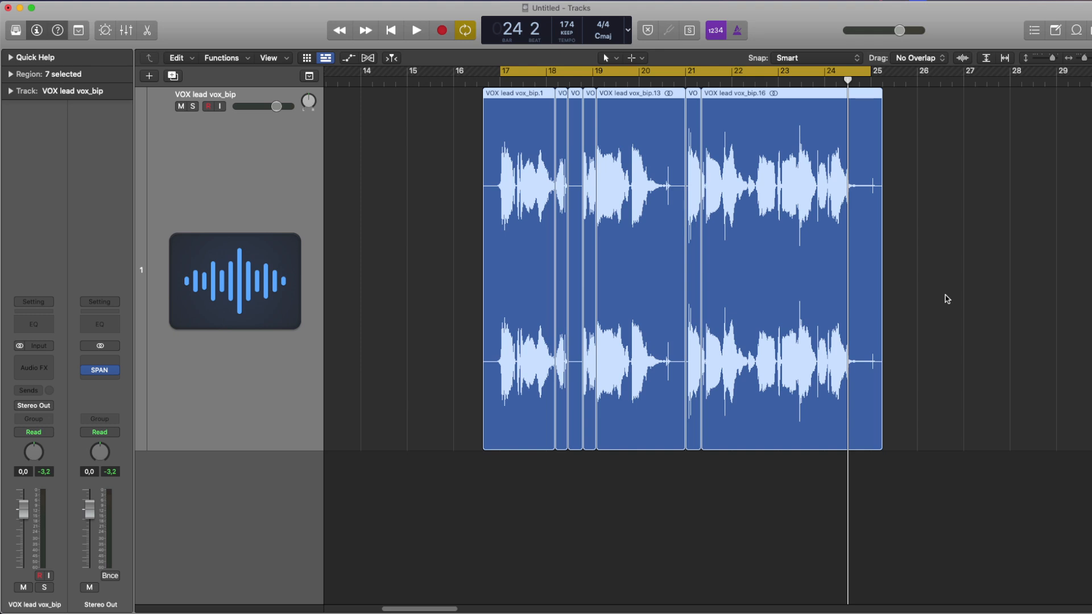
scroll(802, 401, right, 3)
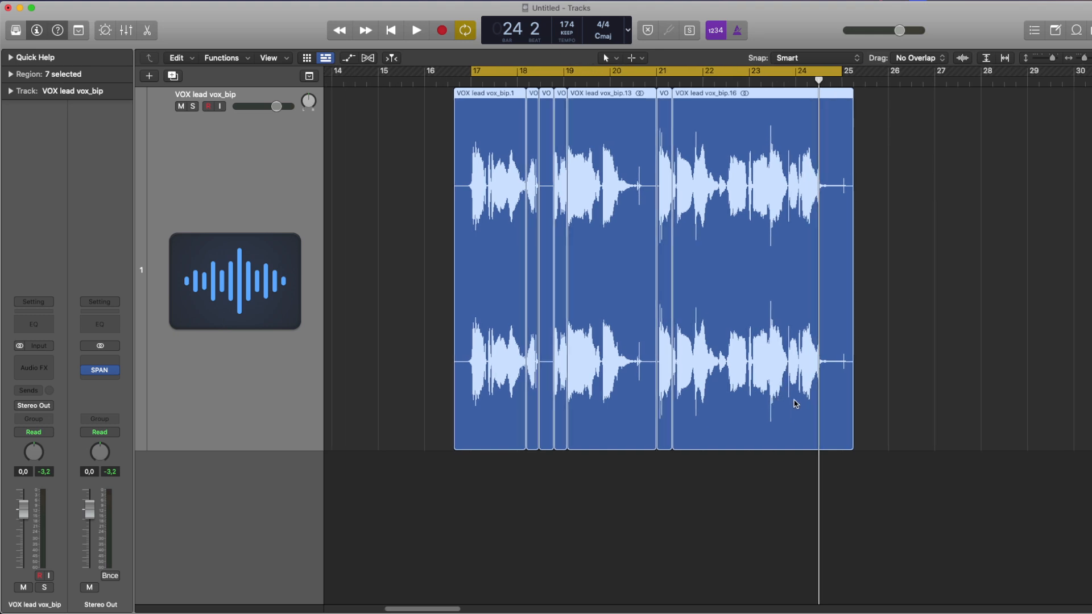
drag(817, 468, 377, 394)
click(420, 486)
drag(420, 487, 332, 403)
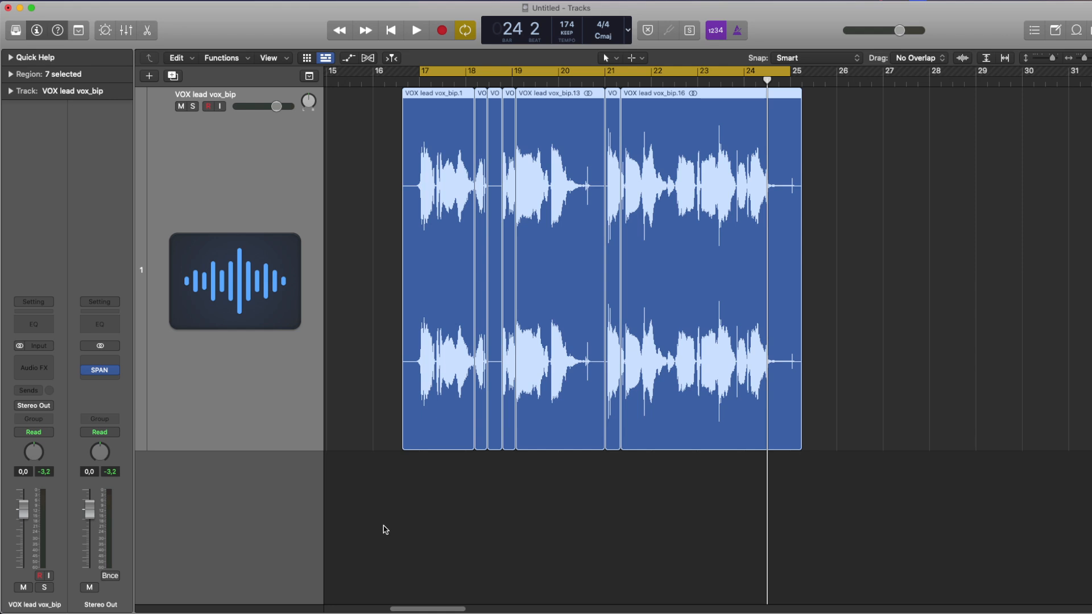
click(385, 531)
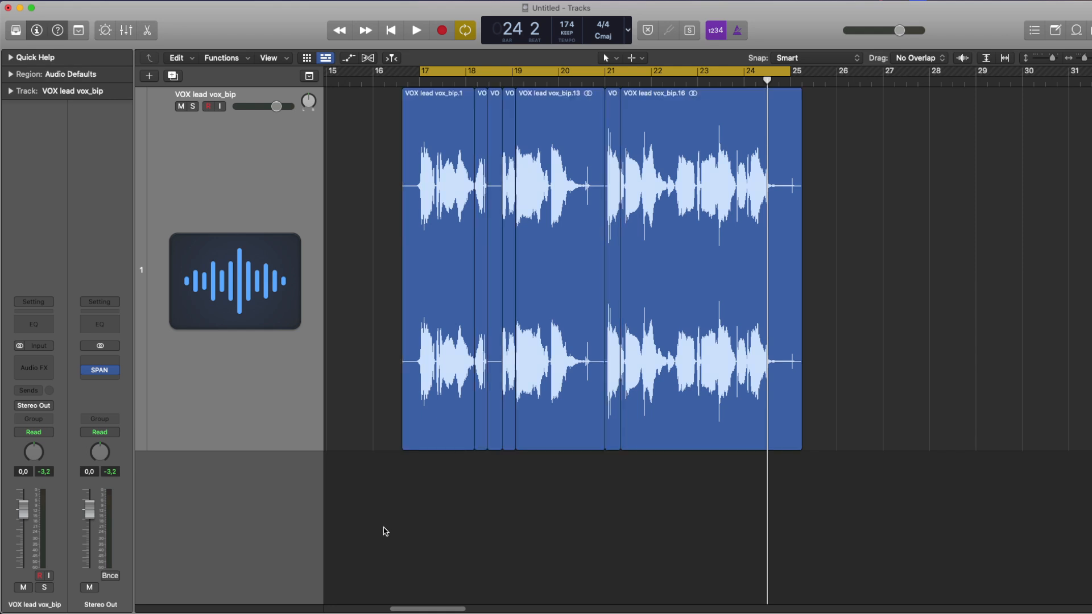